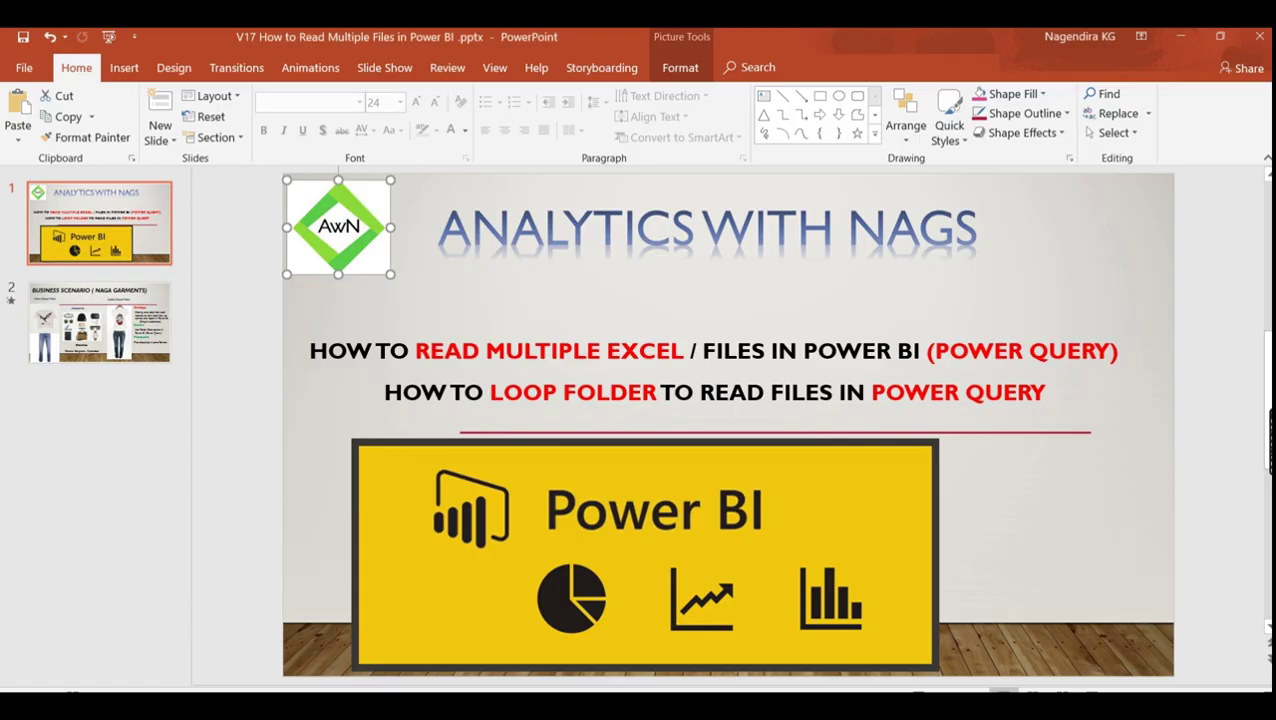
Switch from the PowerPoint title slide to the blank untitled Power BI Desktop report.
key(alt+Tab)
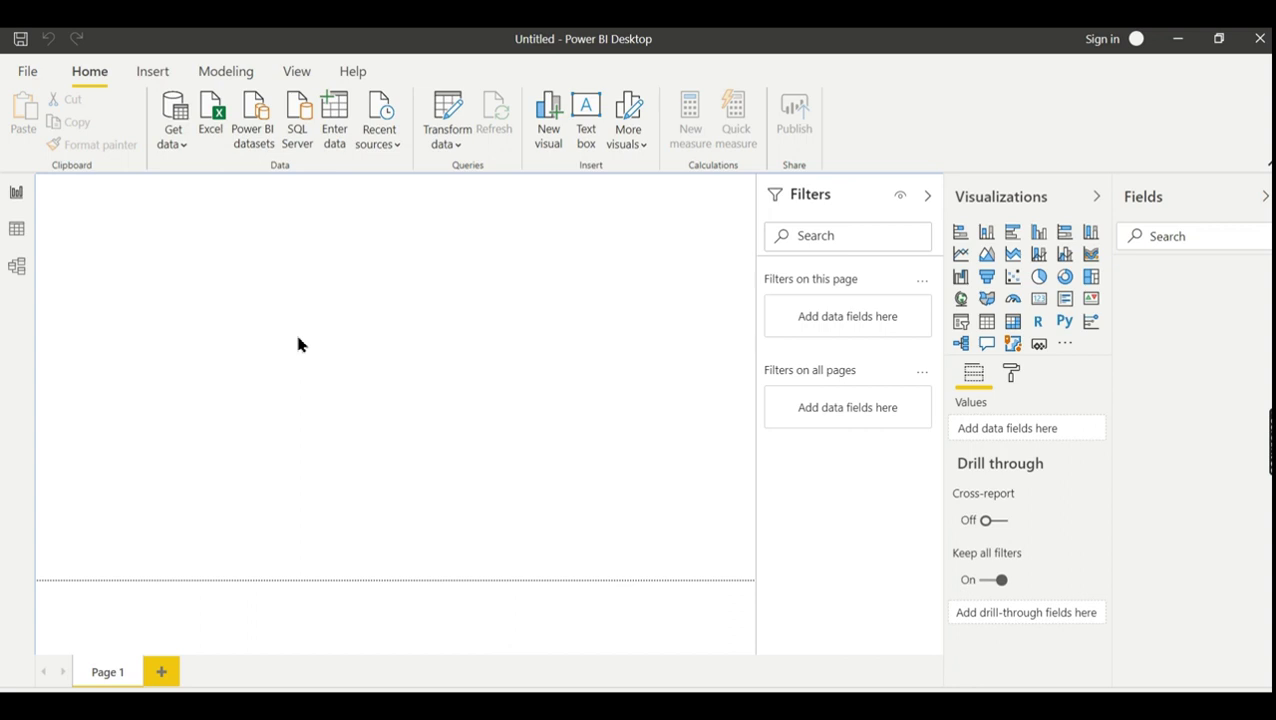
Collapse the Filters, Visualizations and Fields panes to widen the report canvas.
click(929, 197)
click(1097, 197)
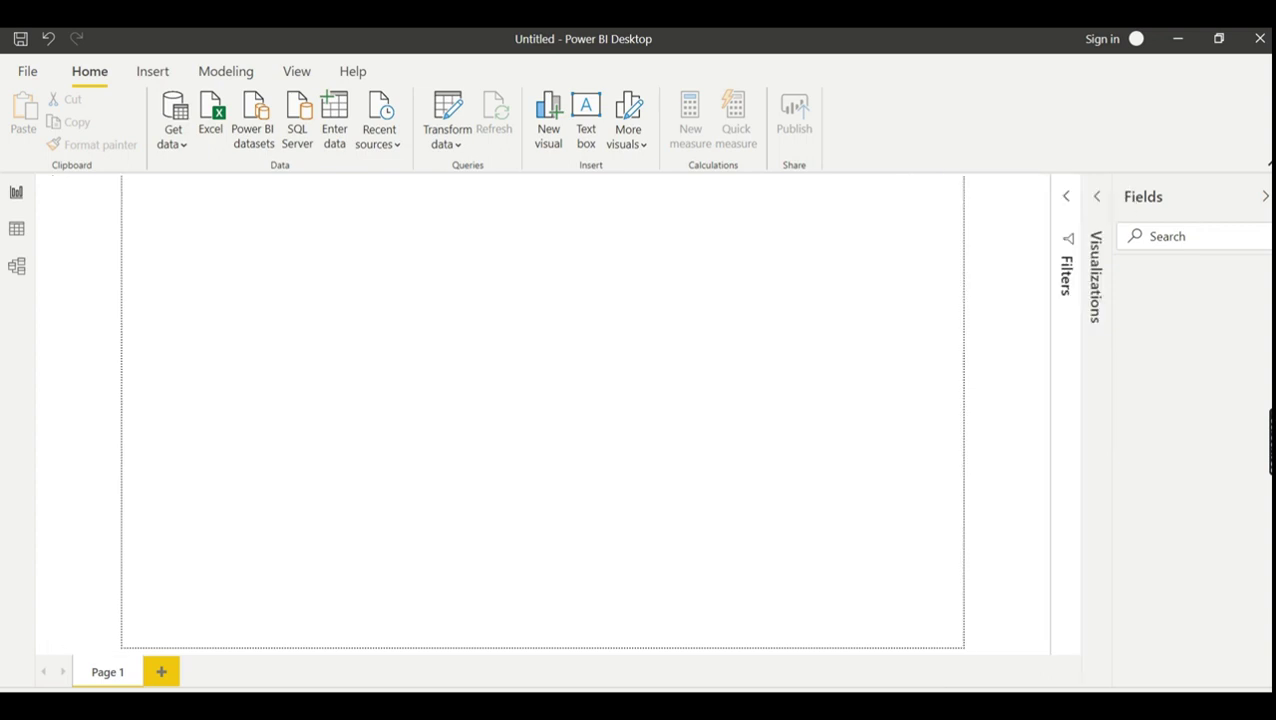
click(1264, 196)
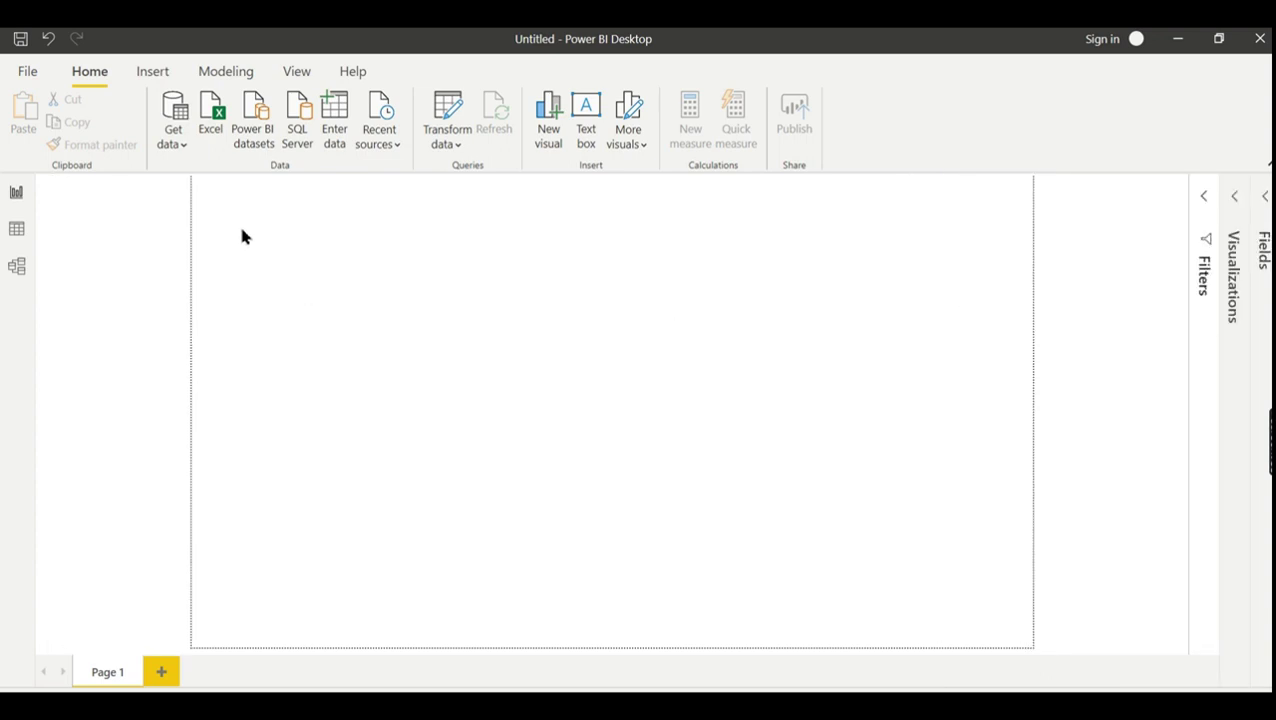
Start a new Get data connection using the File > Folder connector.
click(175, 145)
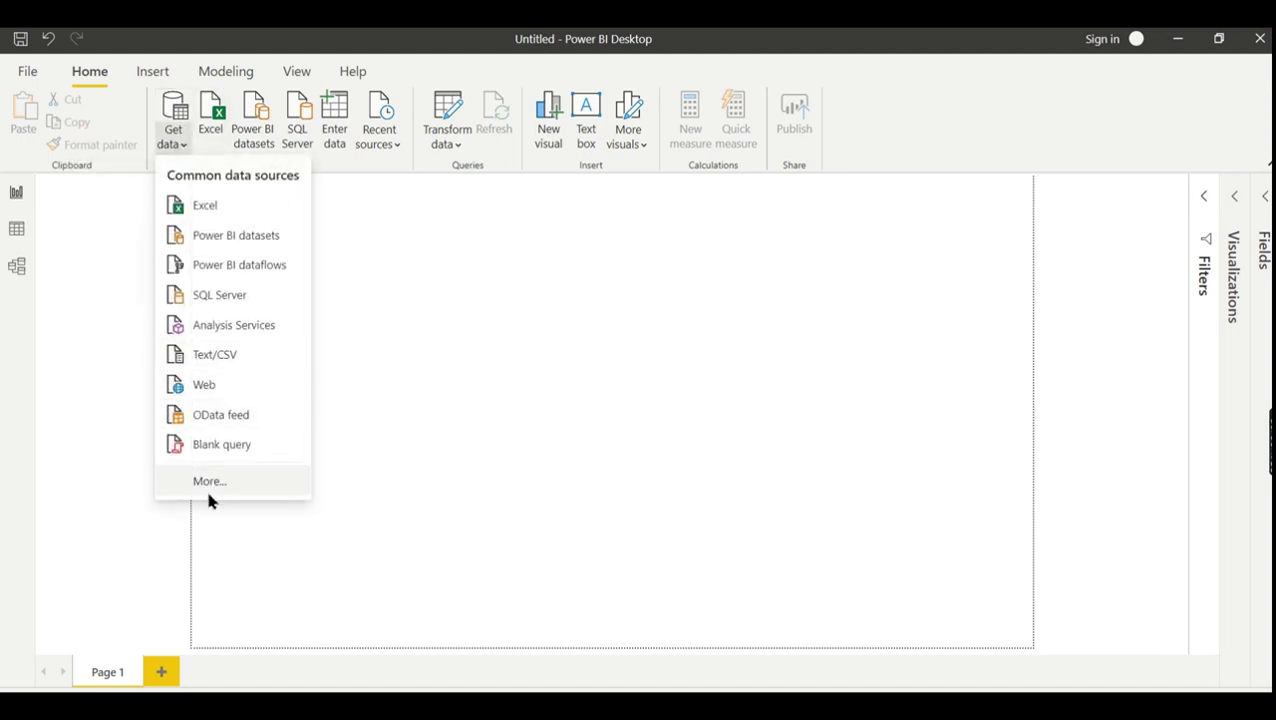
click(256, 472)
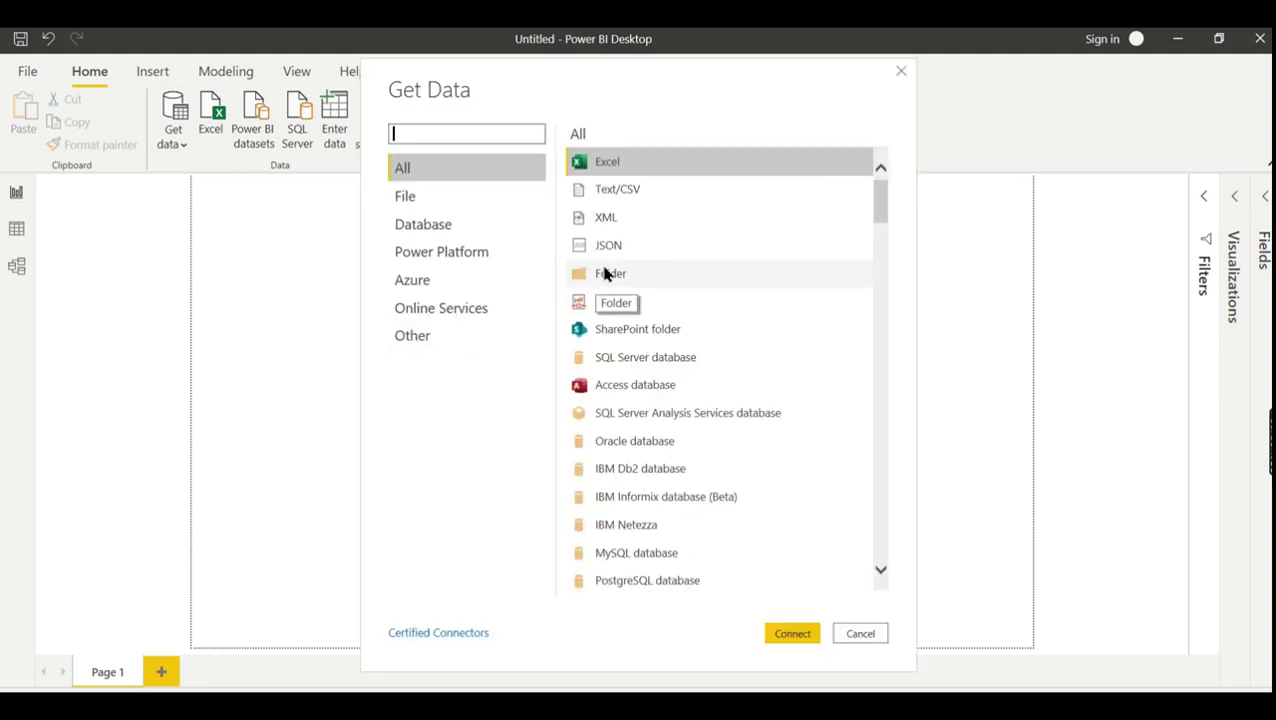
click(604, 273)
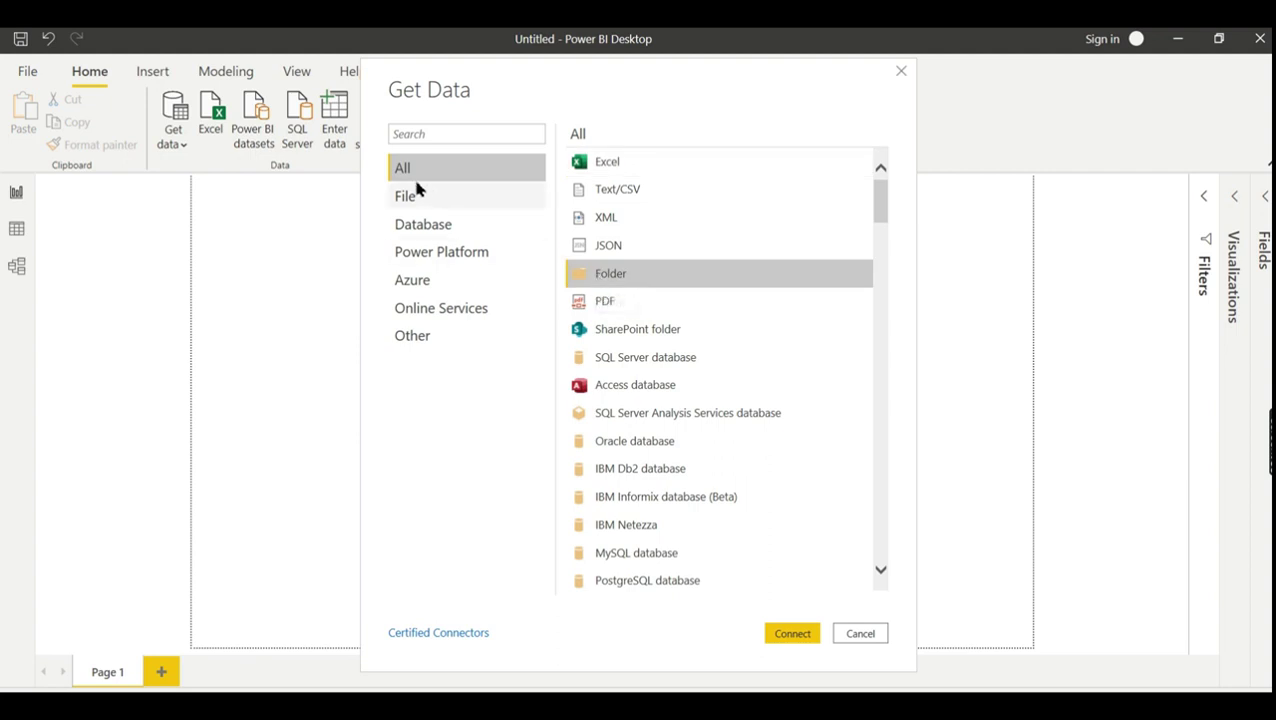
click(407, 198)
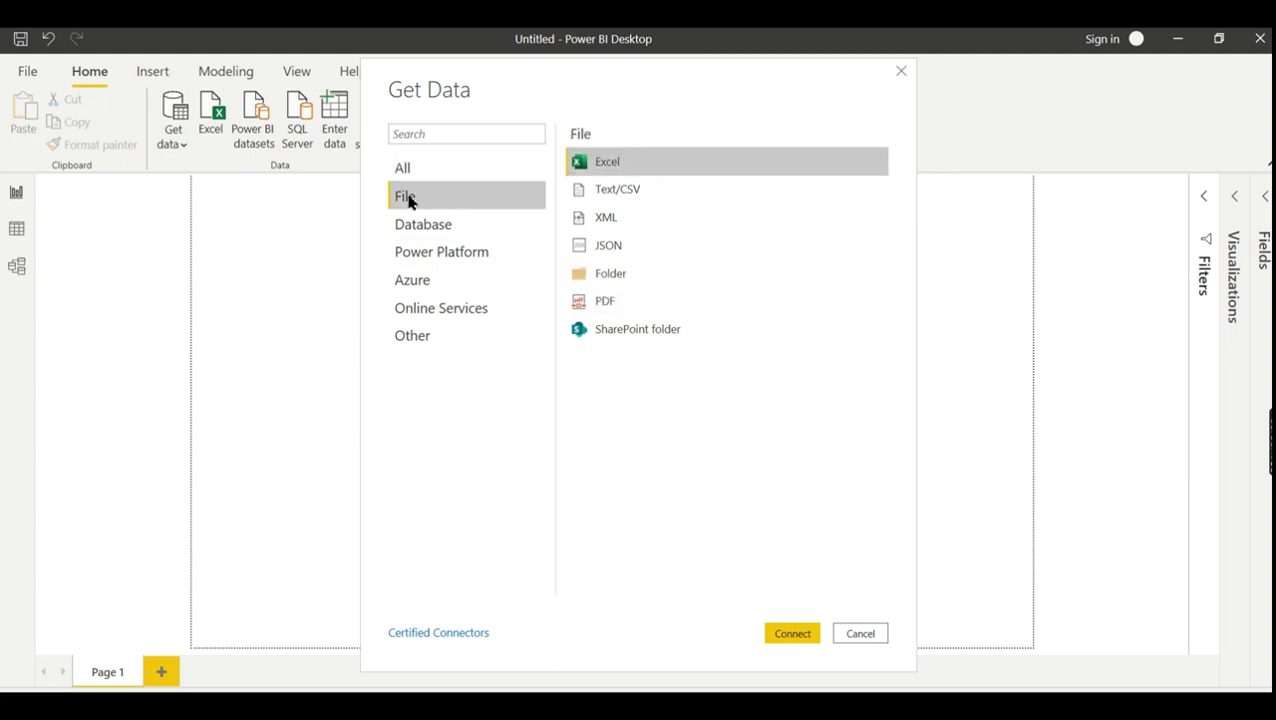
click(612, 280)
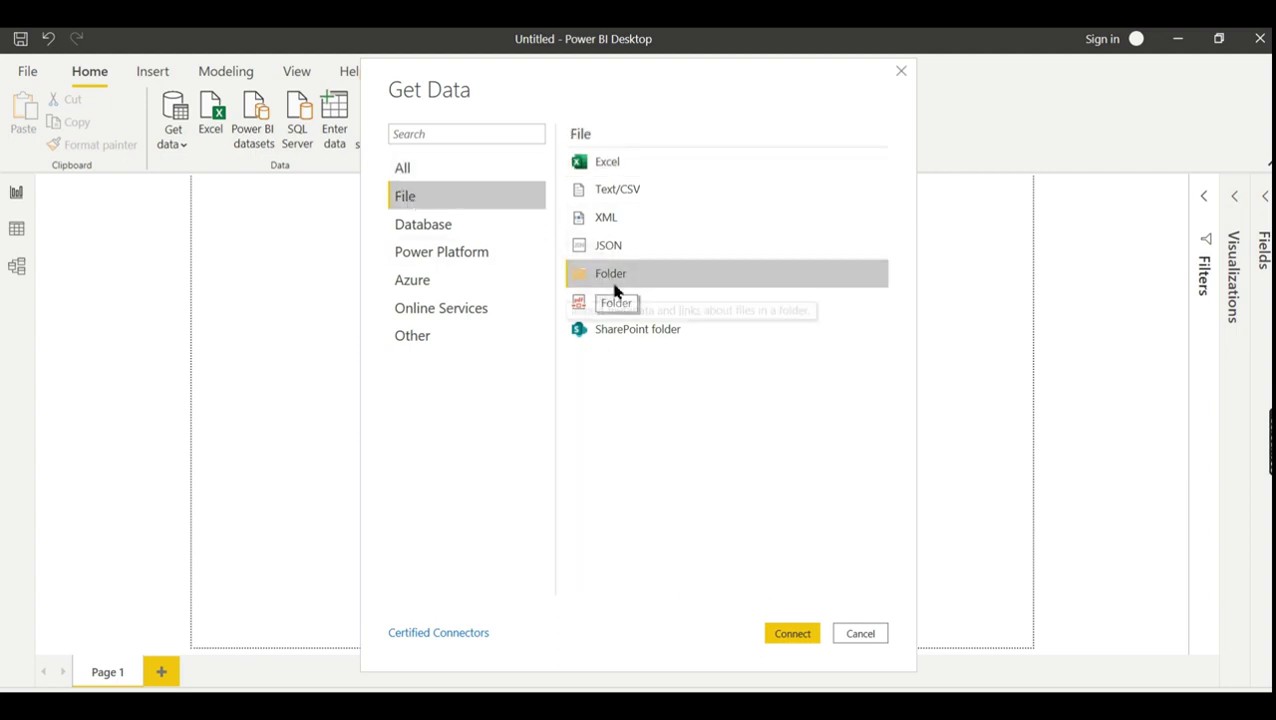
double_click(604, 285)
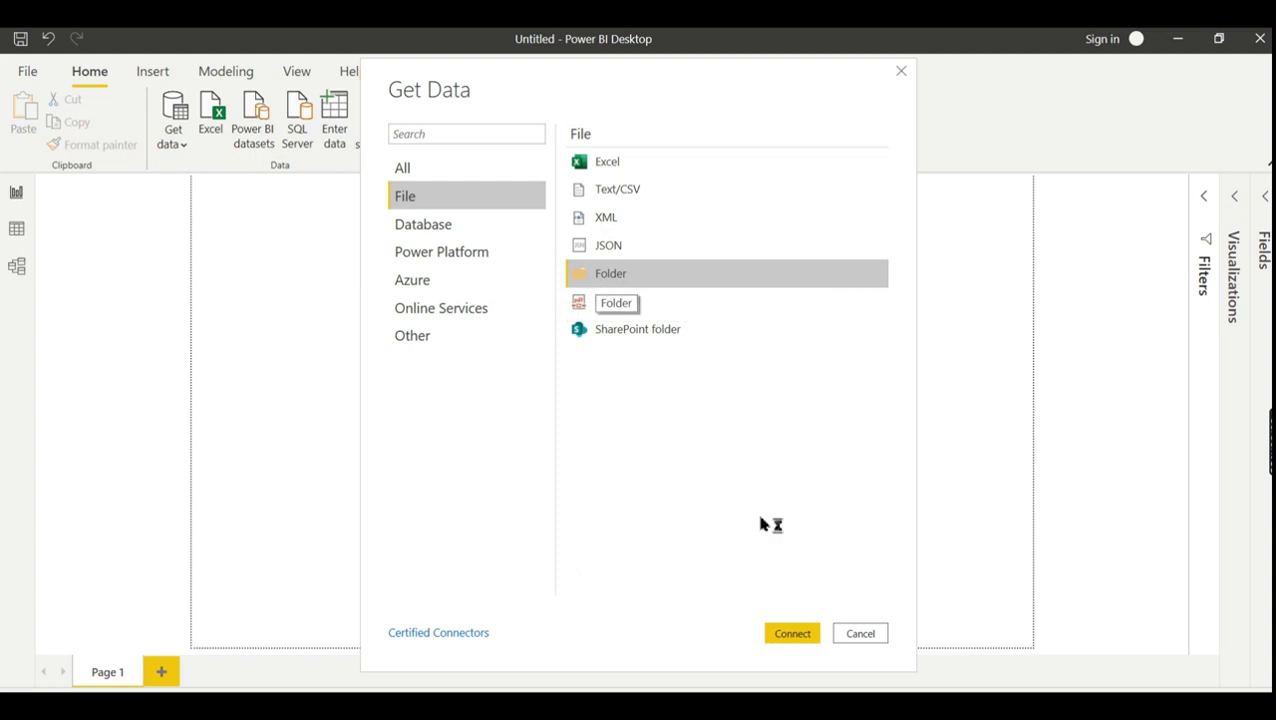
click(793, 634)
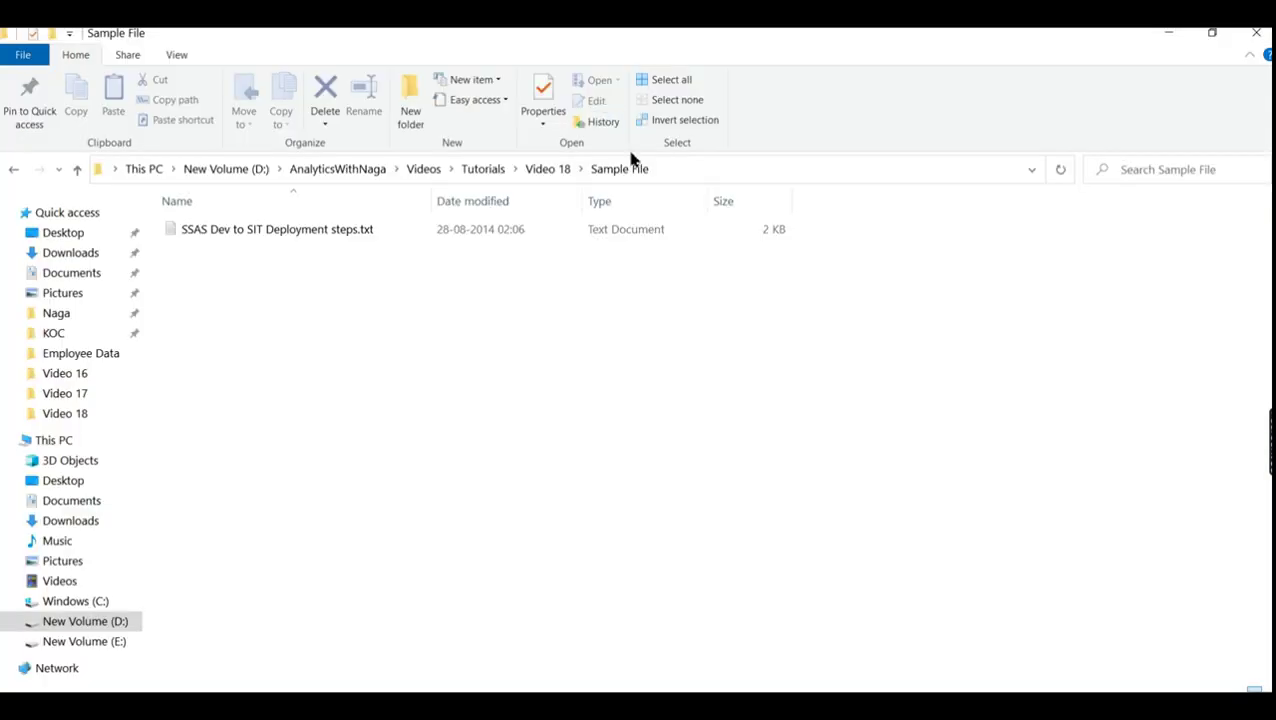
Set the folder path to D:\AnalyticsWithNaga\Videos\Tutorials\Video 18 and confirm it.
click(553, 178)
click(610, 170)
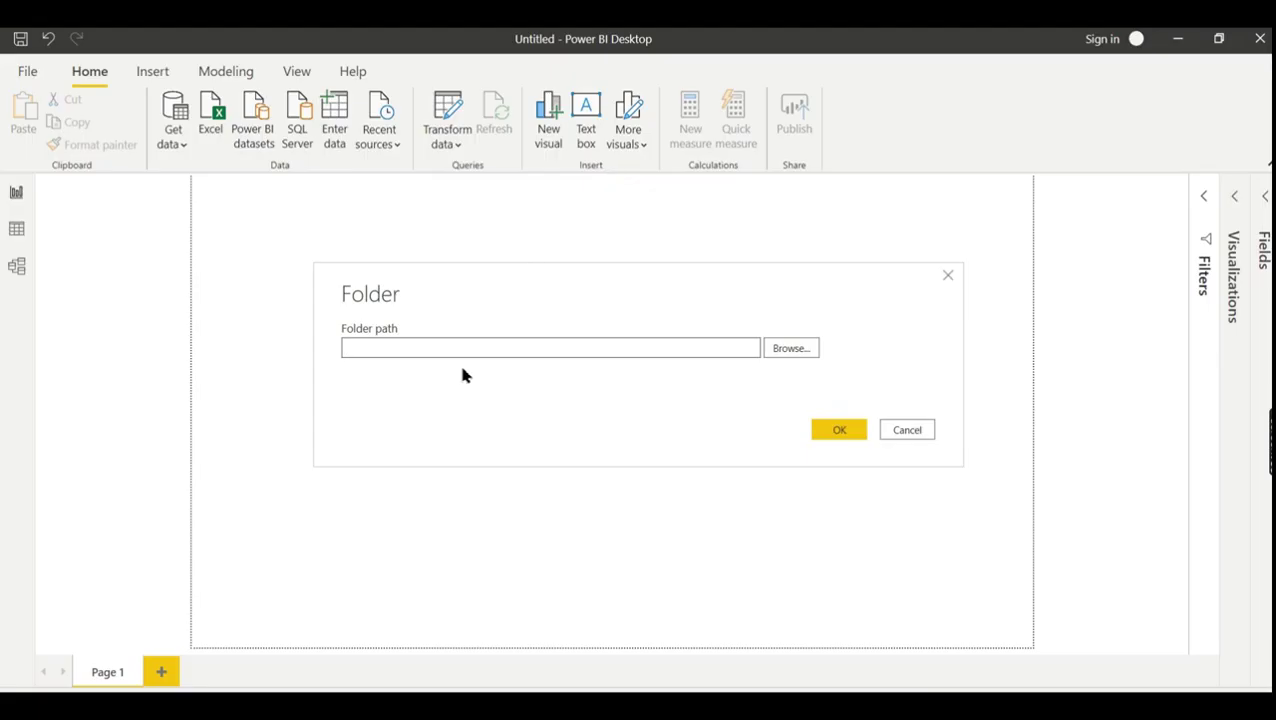
text(D:\AnalyticsWithNaga\Videos\Tutorials\Video 18)
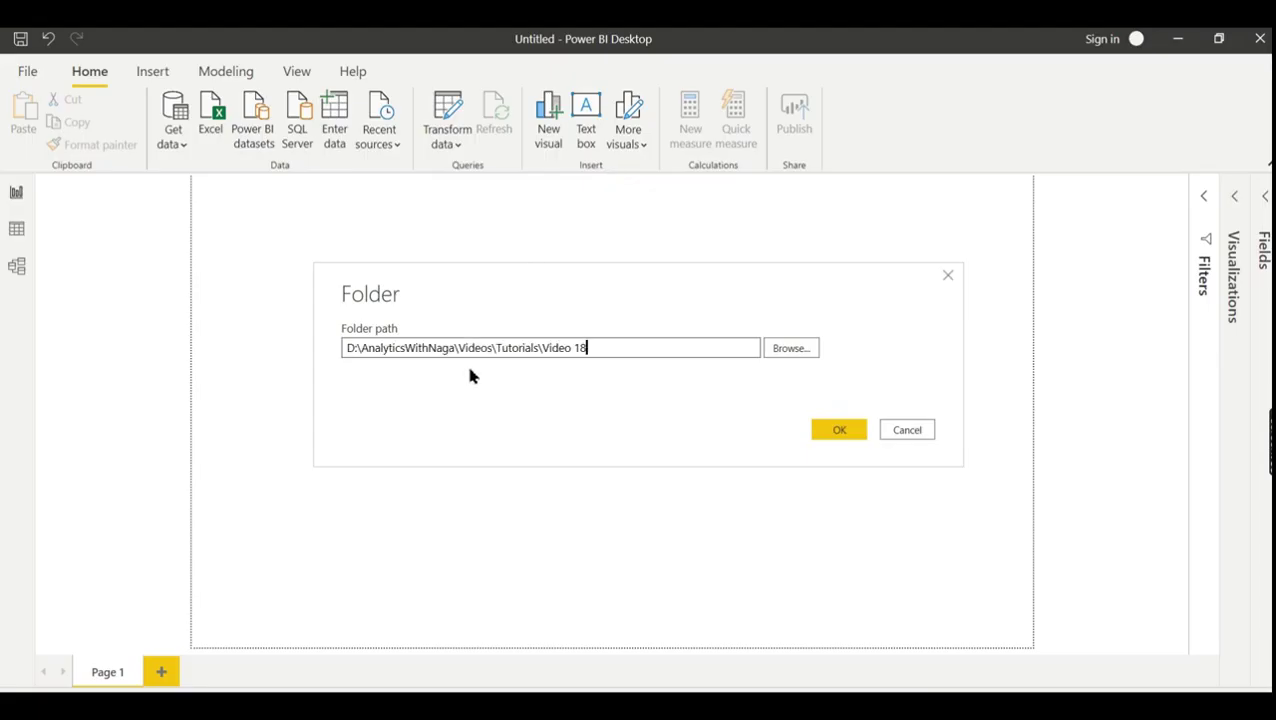
click(826, 433)
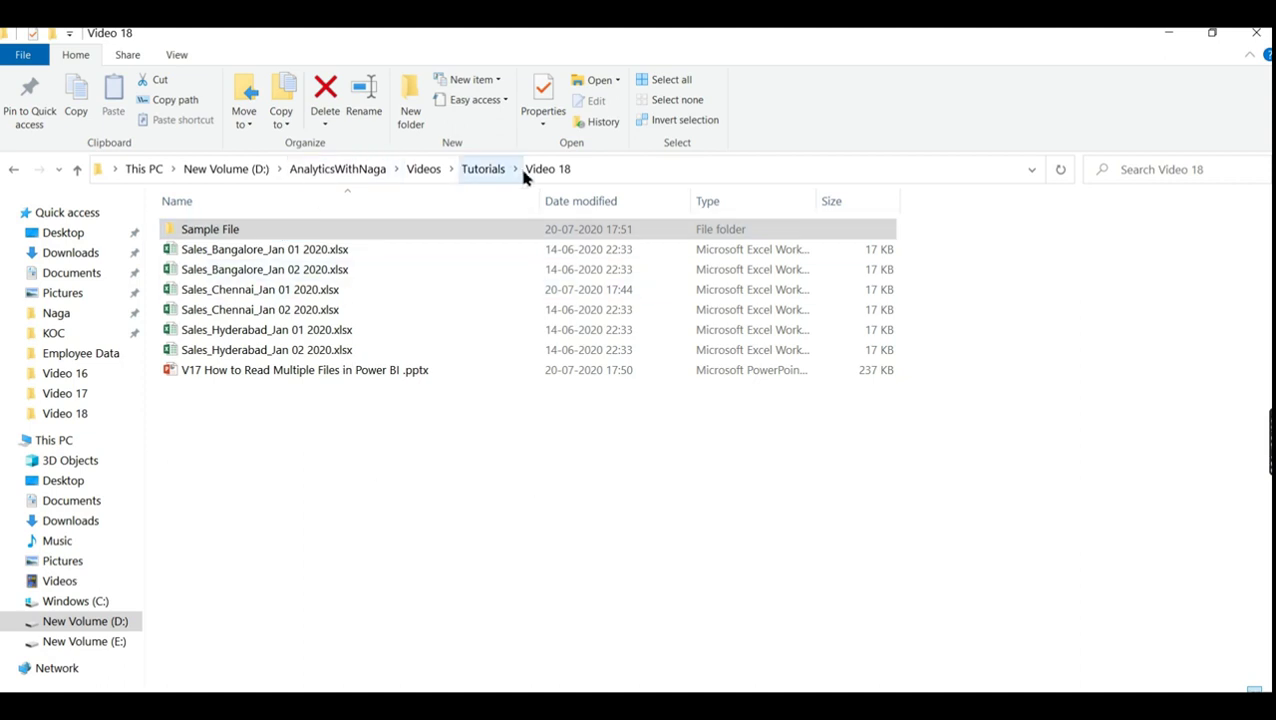
Compare the Video 18 folder and its Sample File subfolder with Power BI's nine-file preview.
click(585, 172)
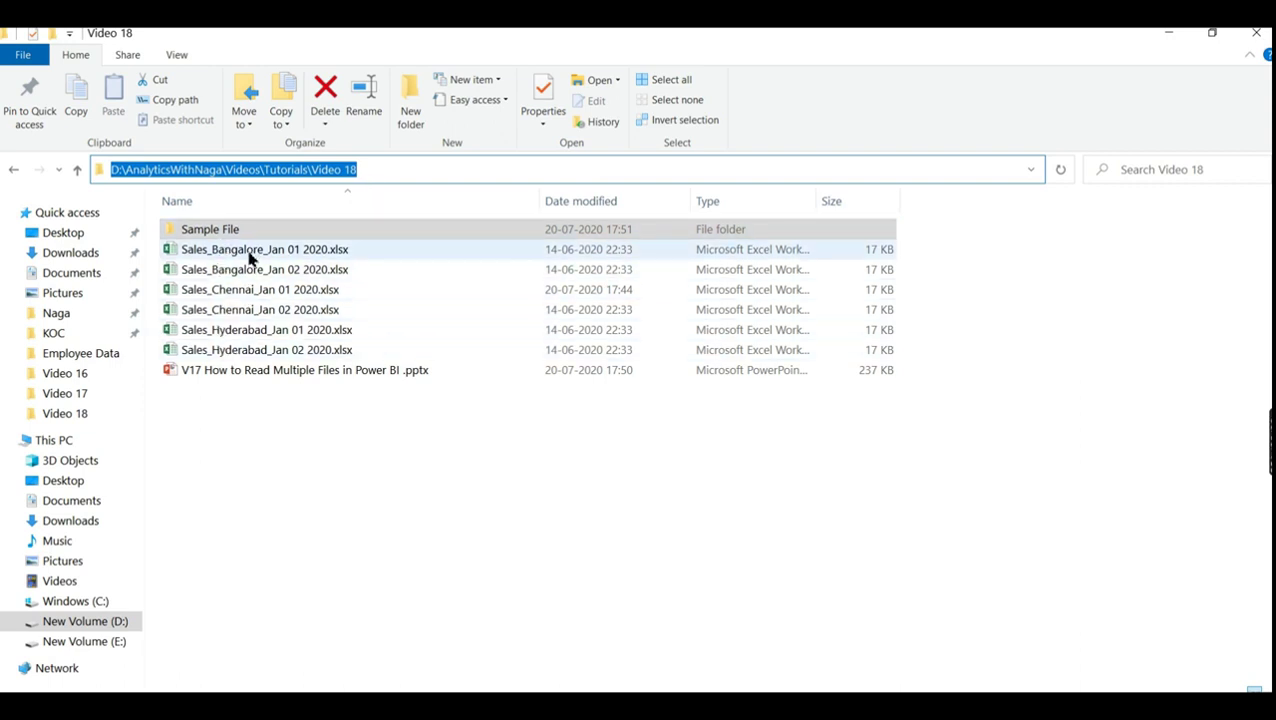
key(alt+Tab)
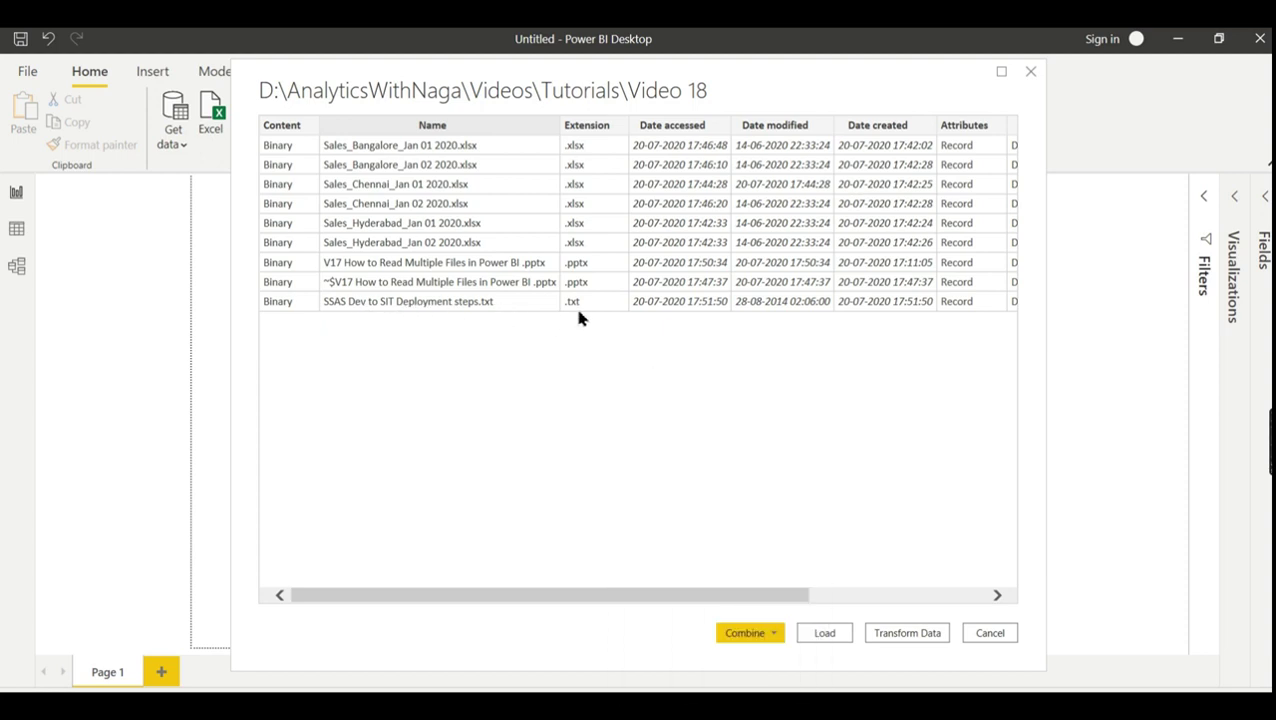
key(alt+Tab)
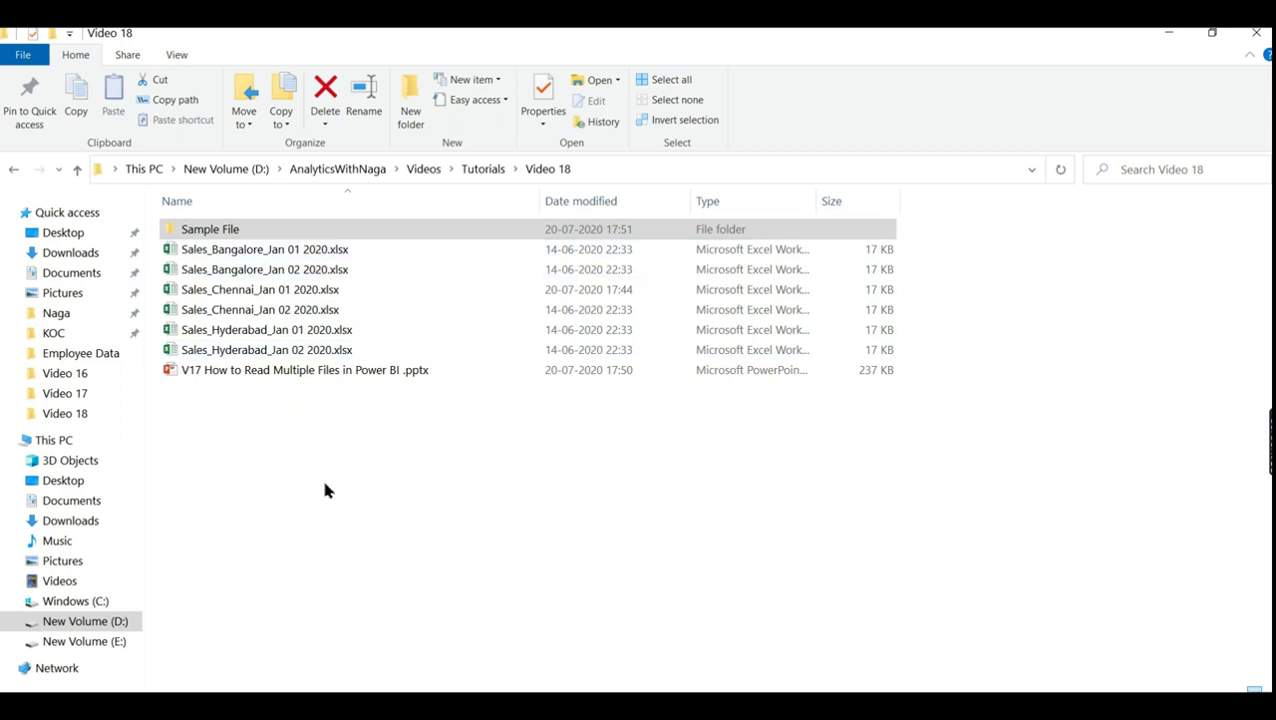
click(344, 531)
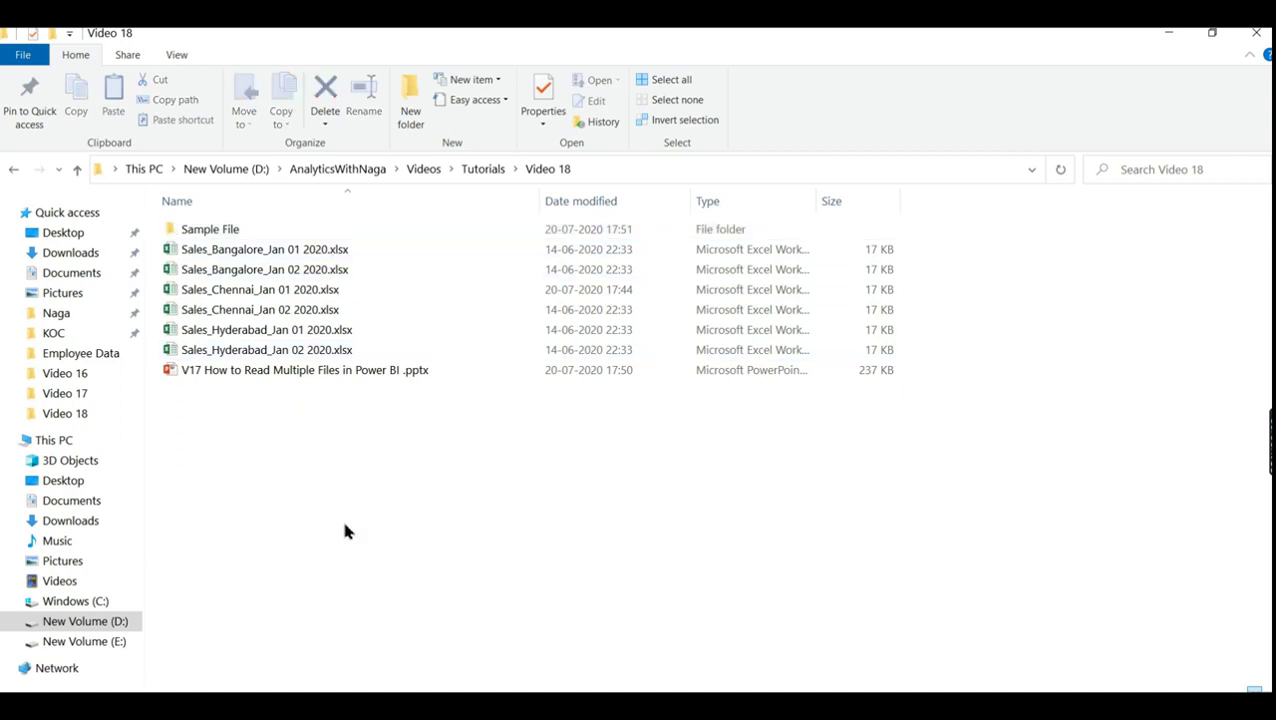
double_click(281, 235)
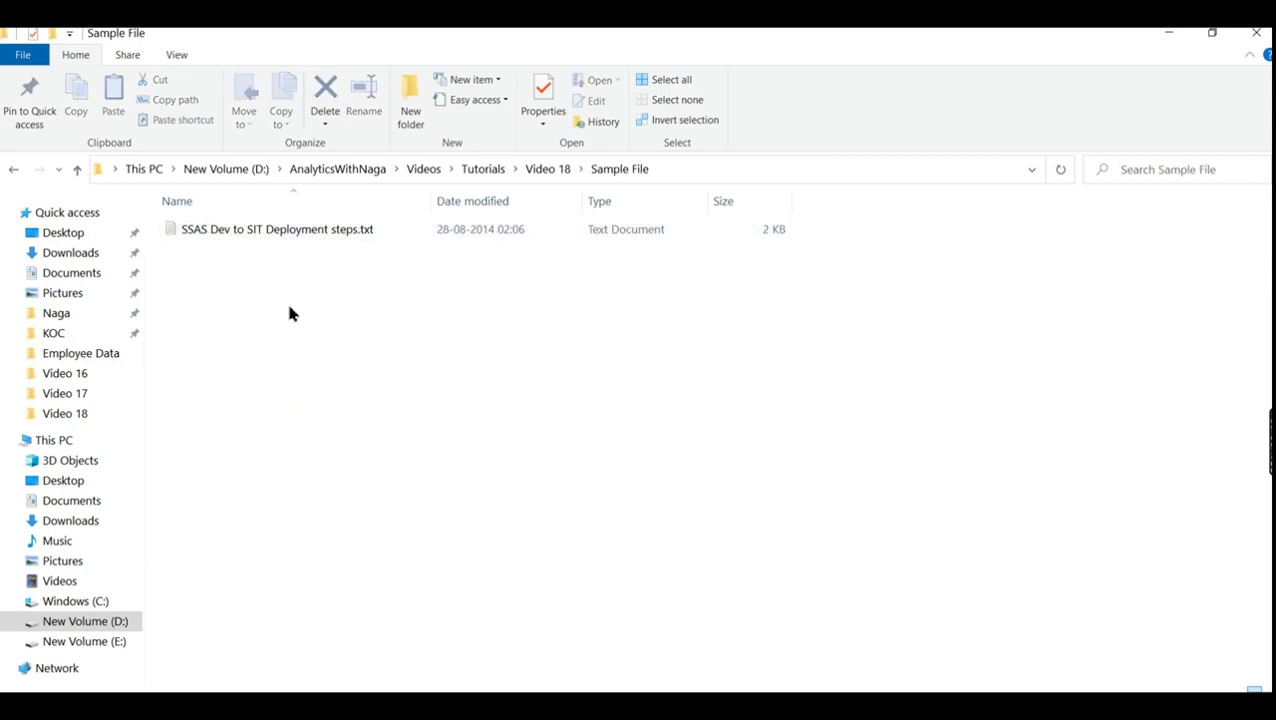
click(533, 176)
click(638, 168)
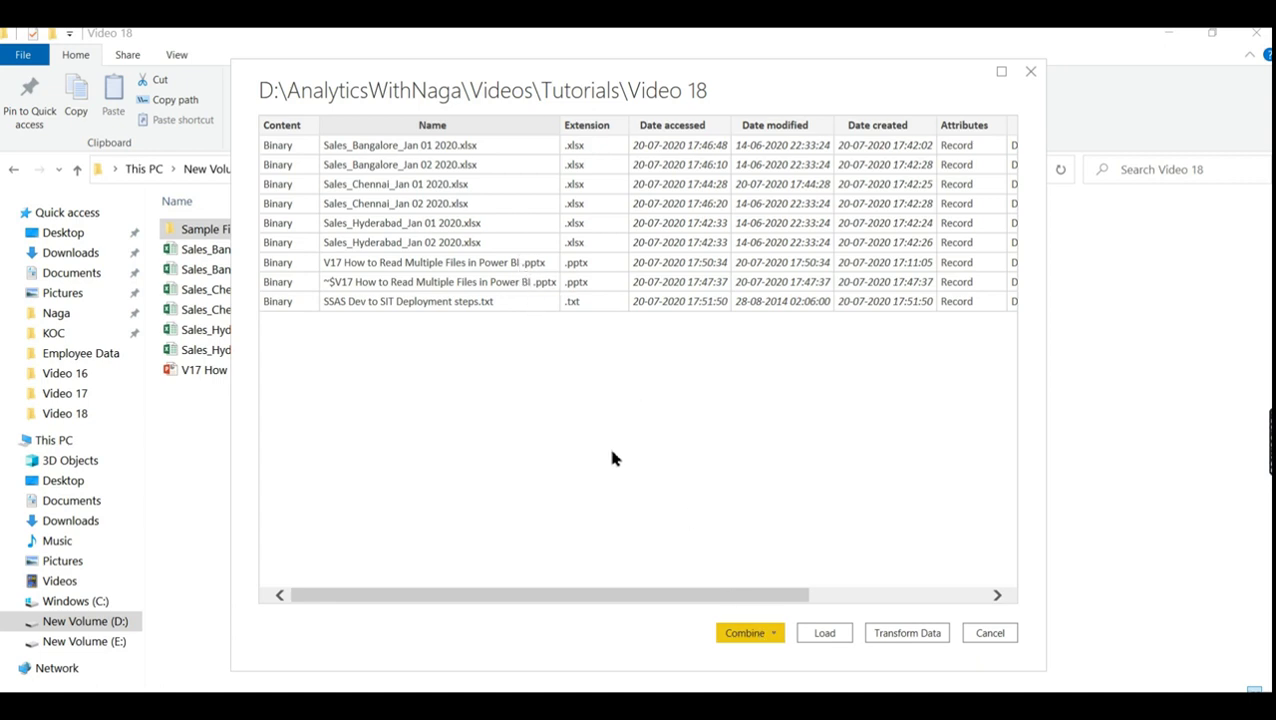
Load the nine-file Video 18 listing into the Power Query Editor with Transform Data.
click(890, 634)
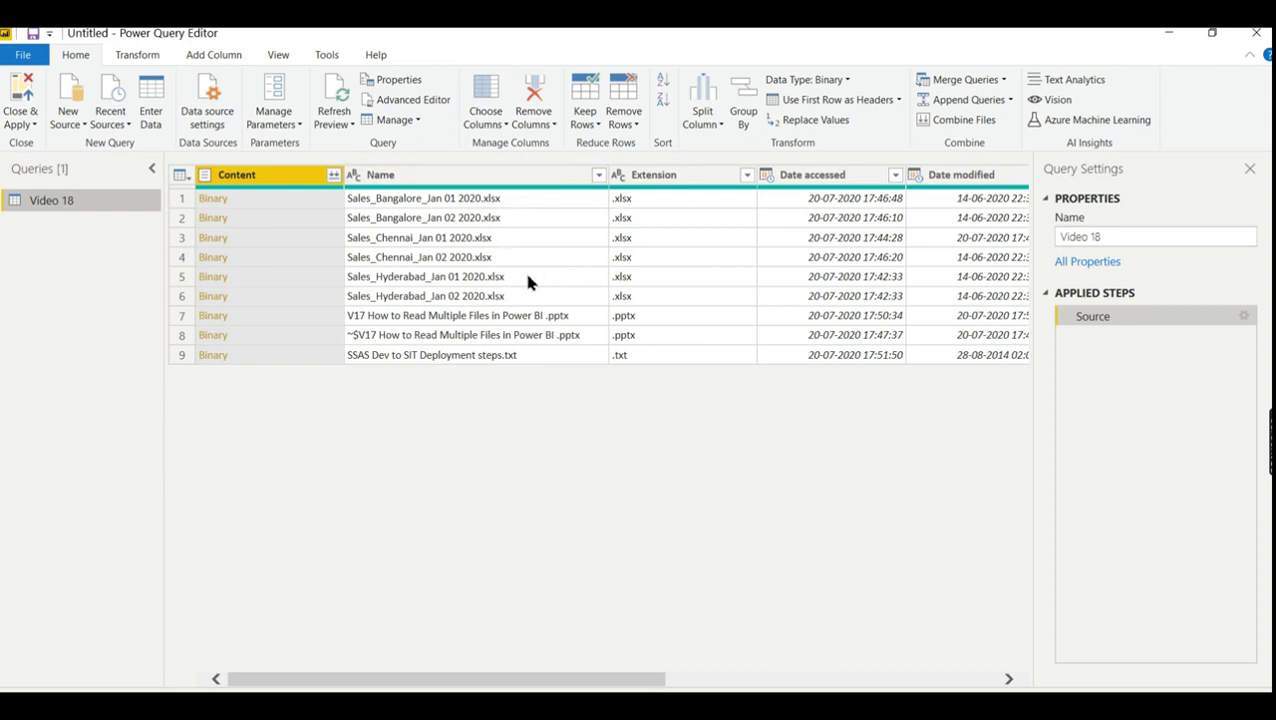
Filter the Name column to values beginning with 'Sales_', leaving six Sales workbooks.
click(598, 175)
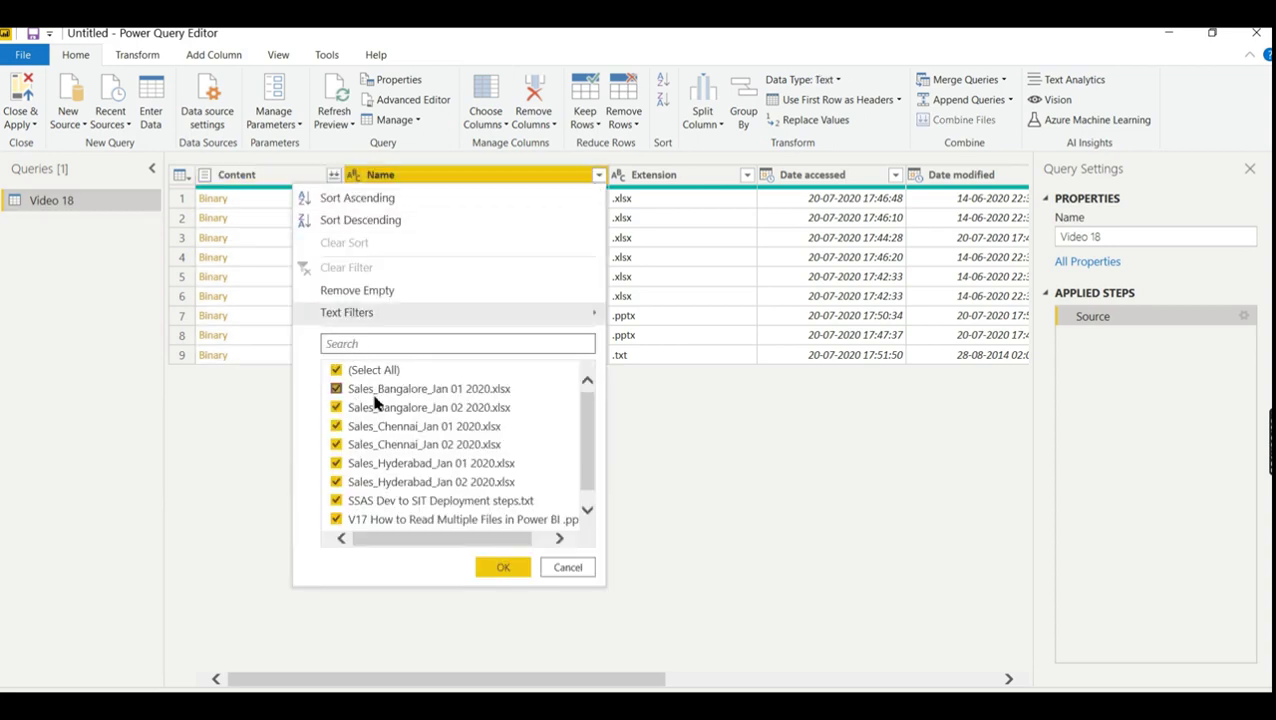
mouse_move(384, 318)
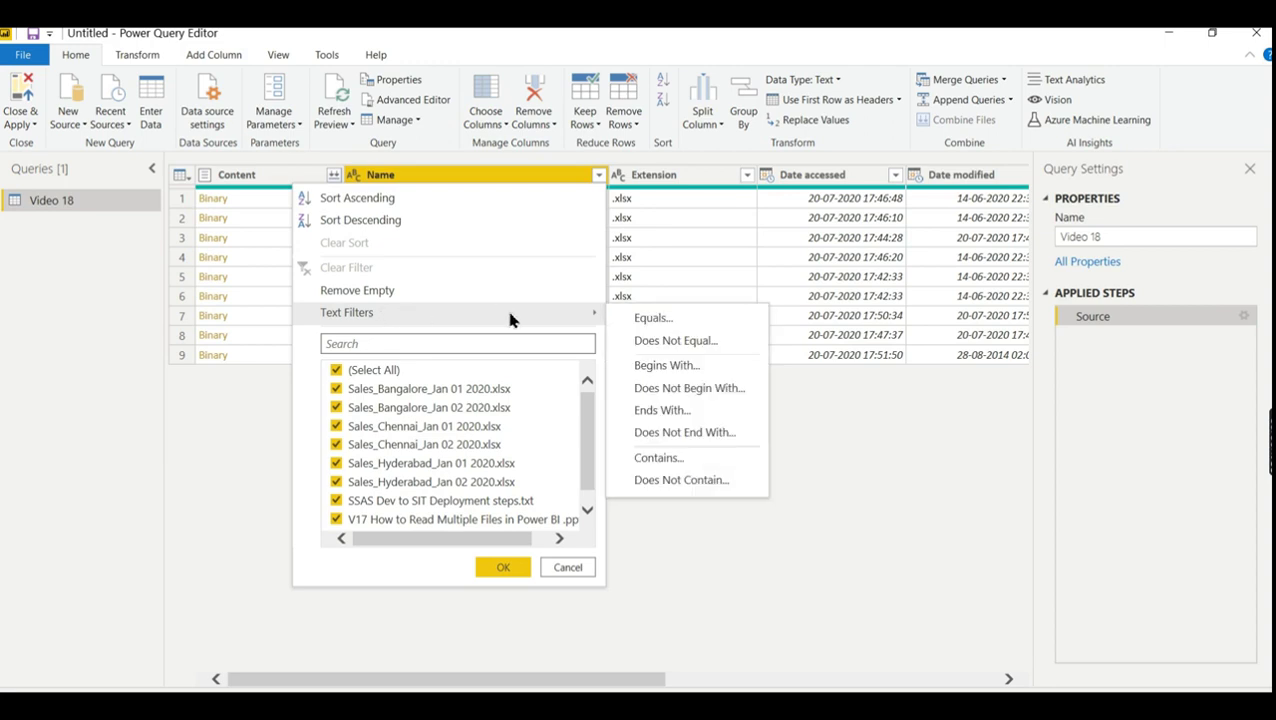
click(690, 458)
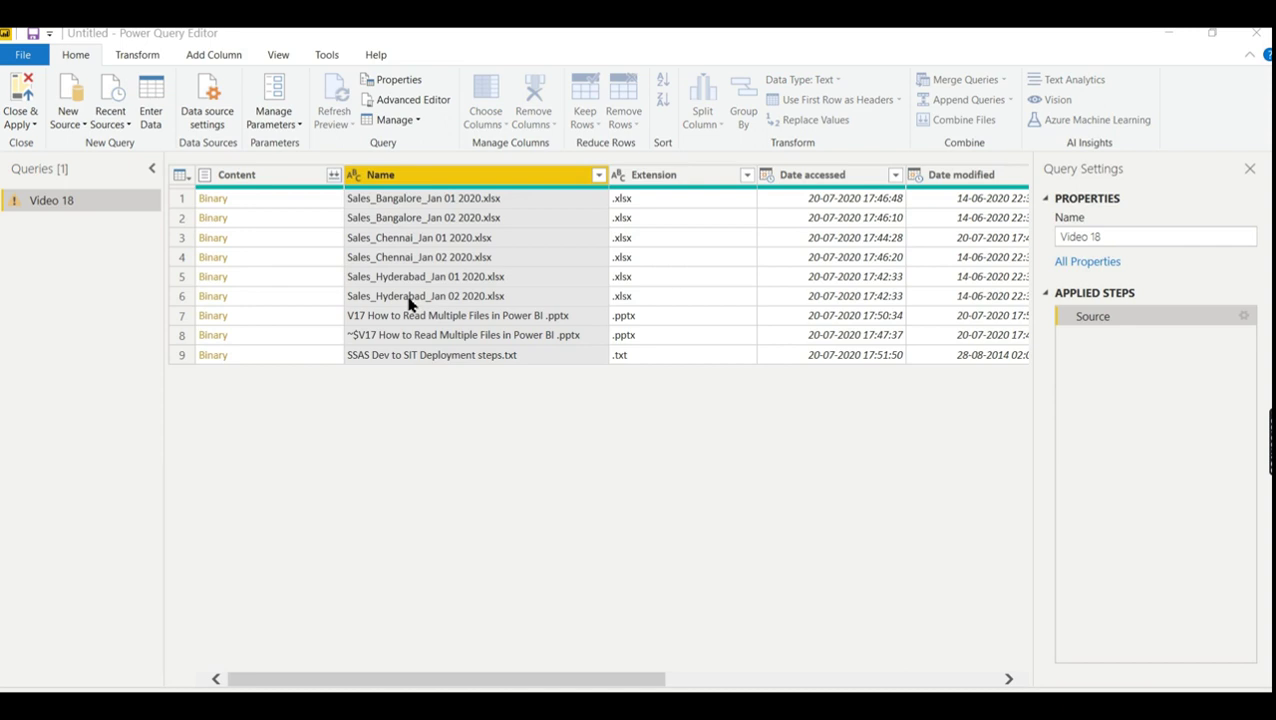
click(540, 372)
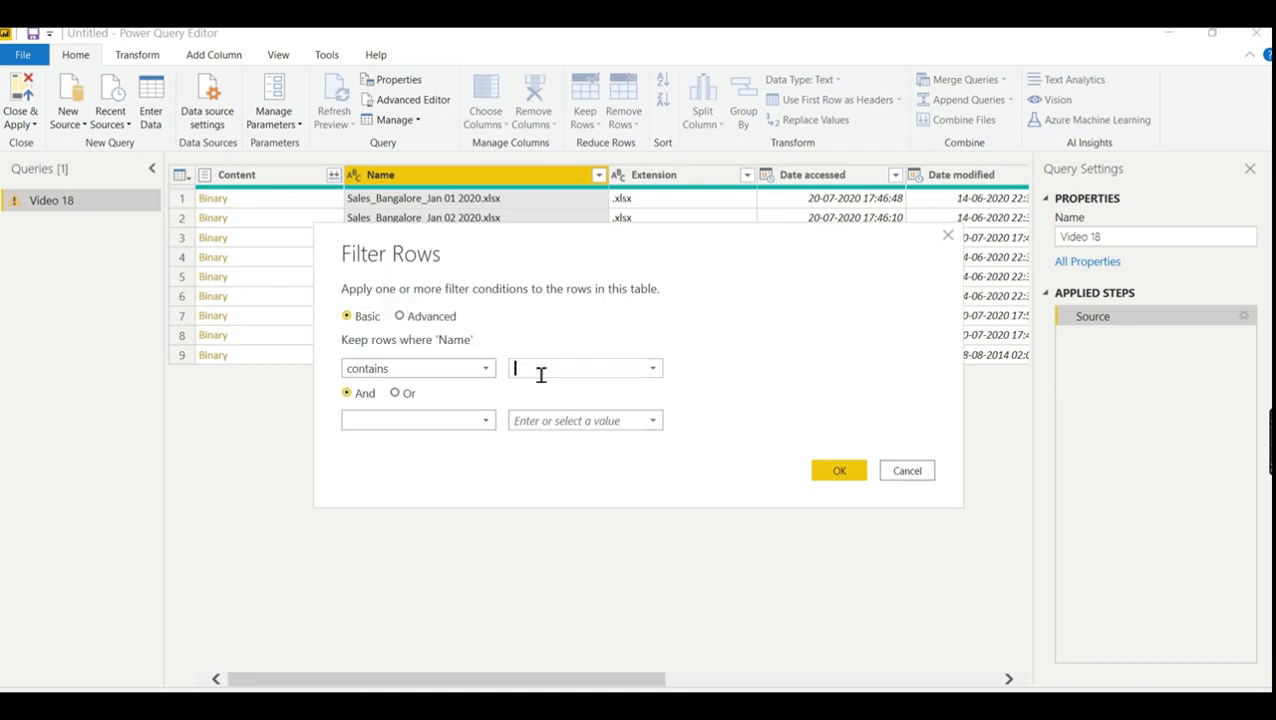
text(Sales_)
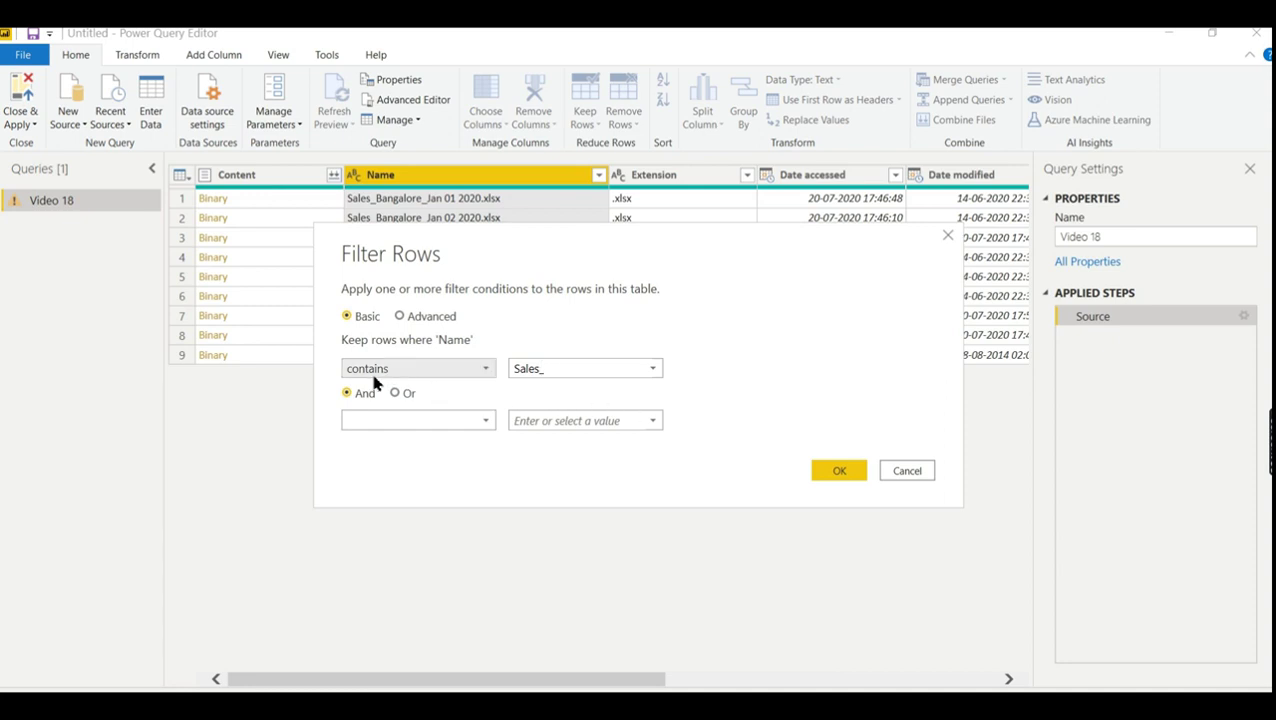
click(438, 375)
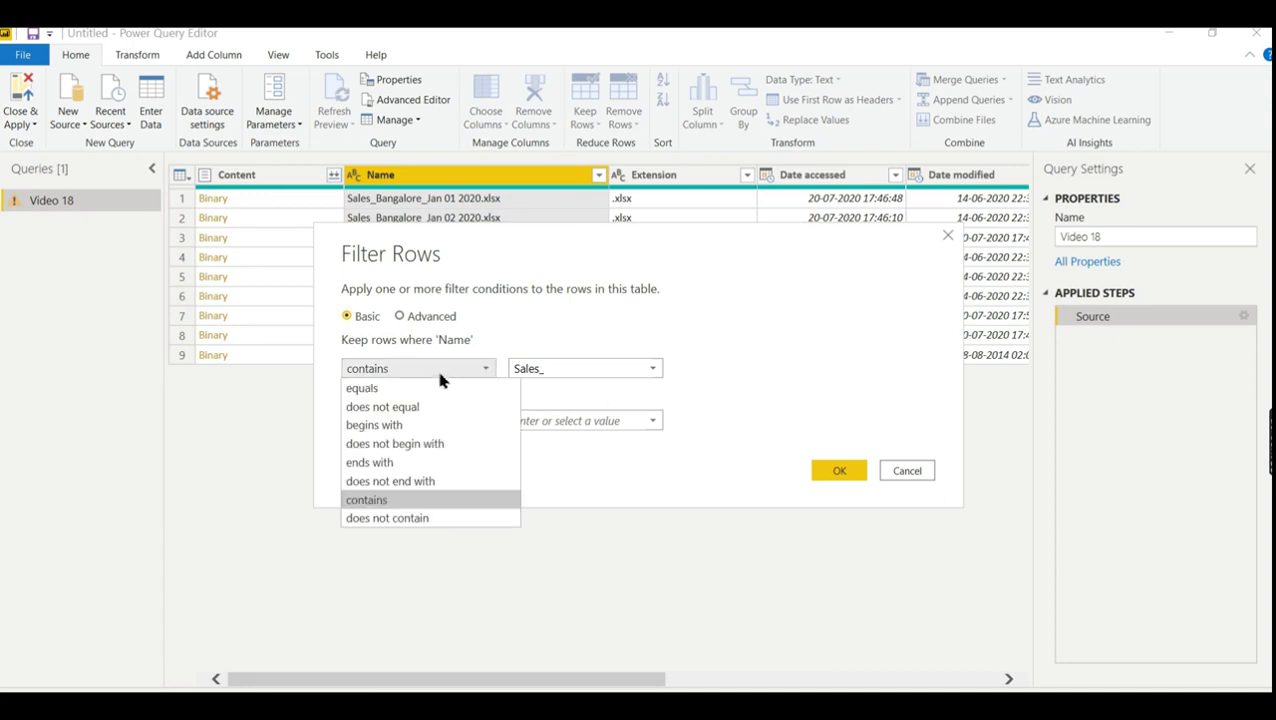
click(403, 440)
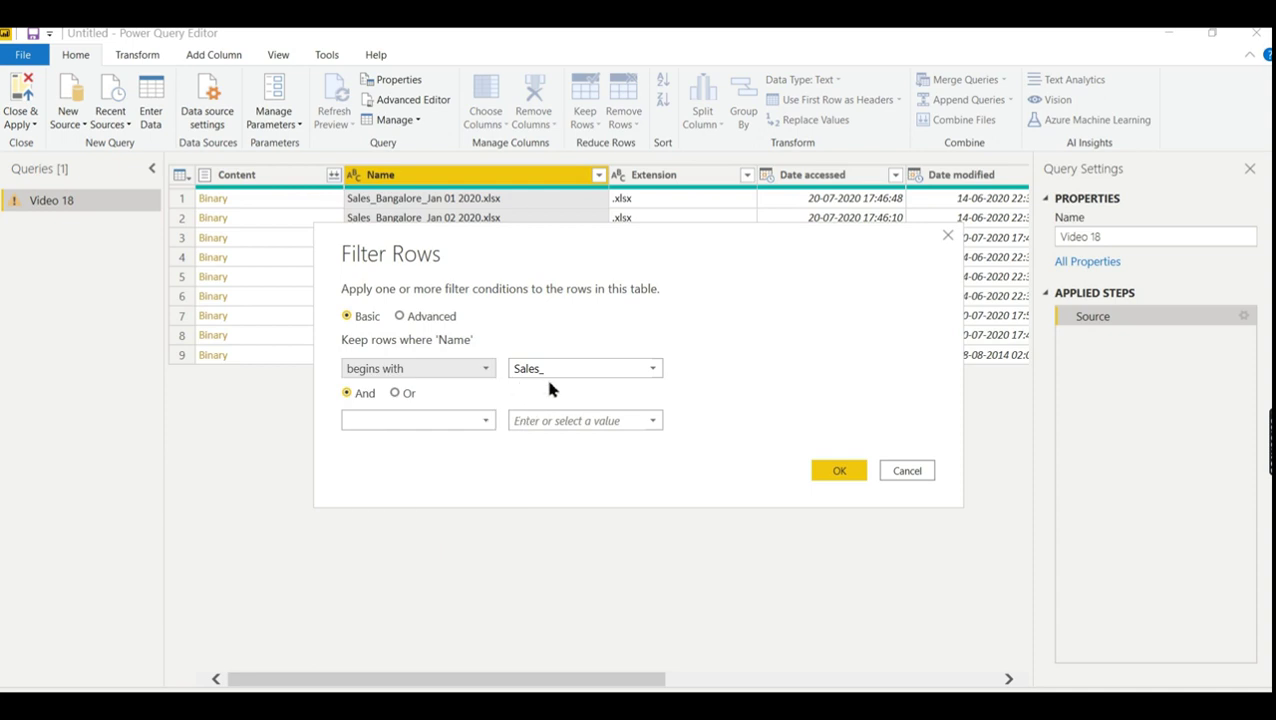
click(852, 470)
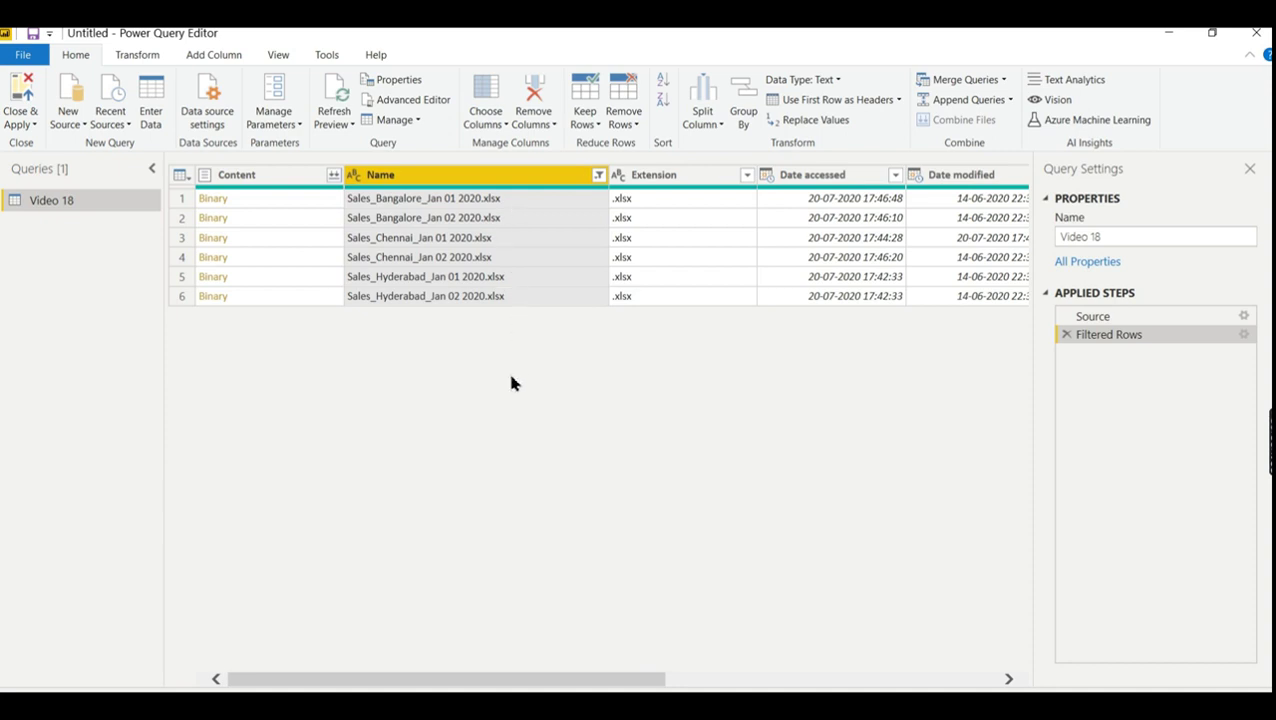
drag(550, 685, 601, 674)
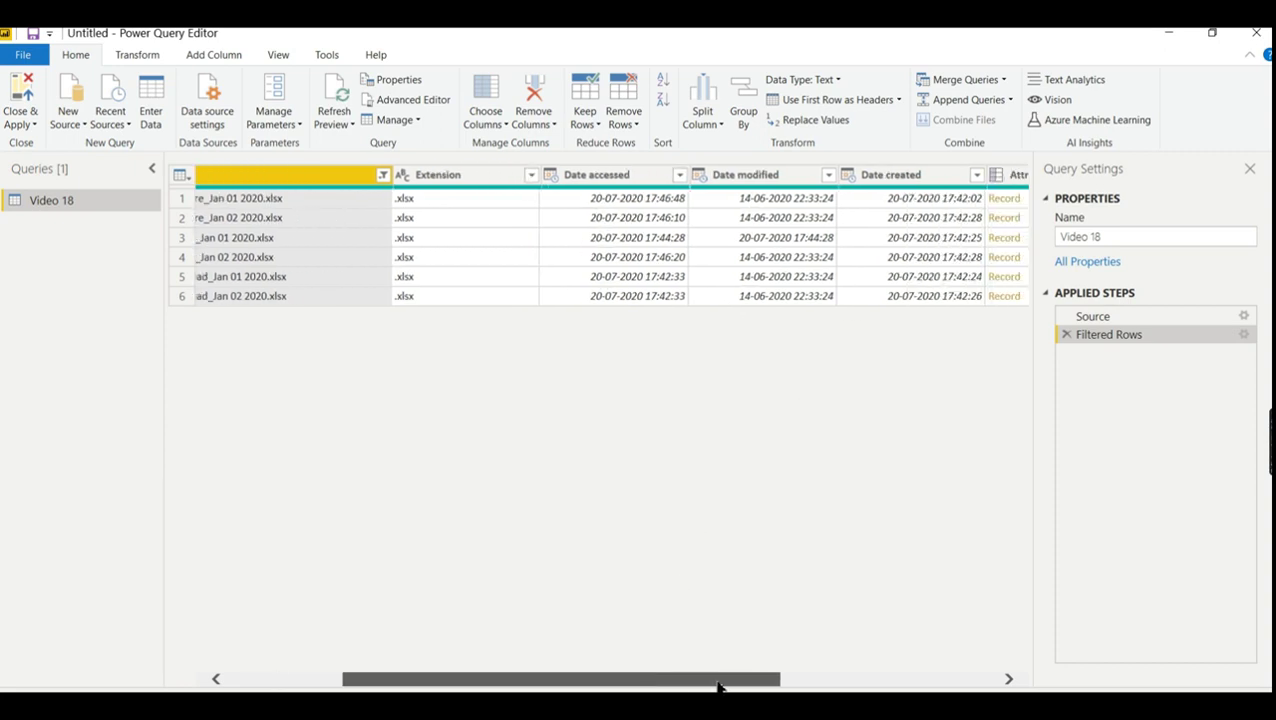
drag(718, 686, 938, 685)
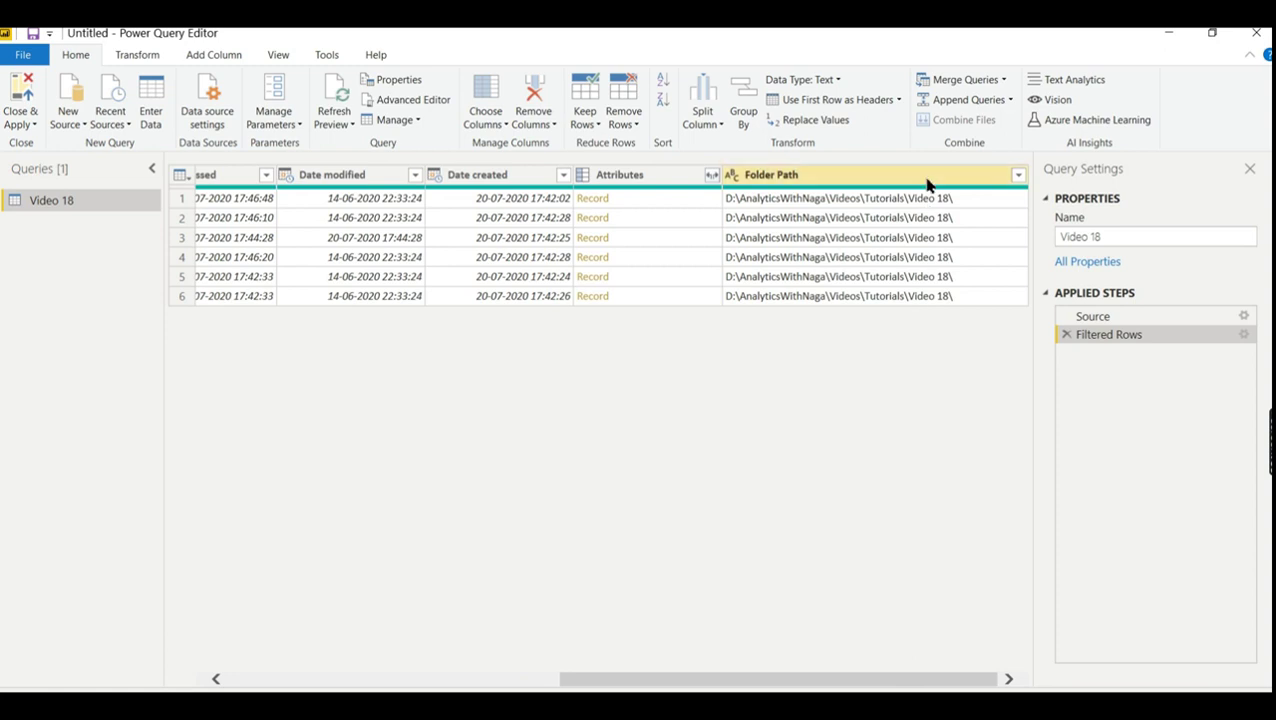
drag(763, 683, 428, 680)
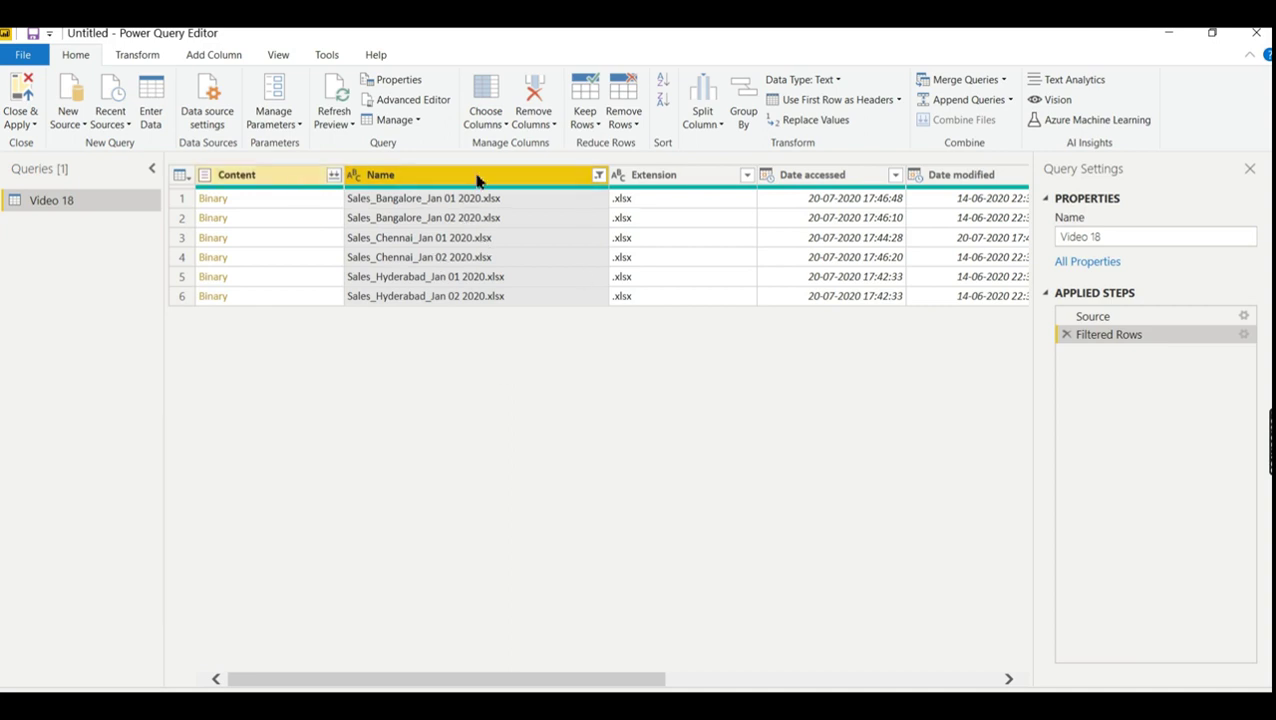
click(675, 180)
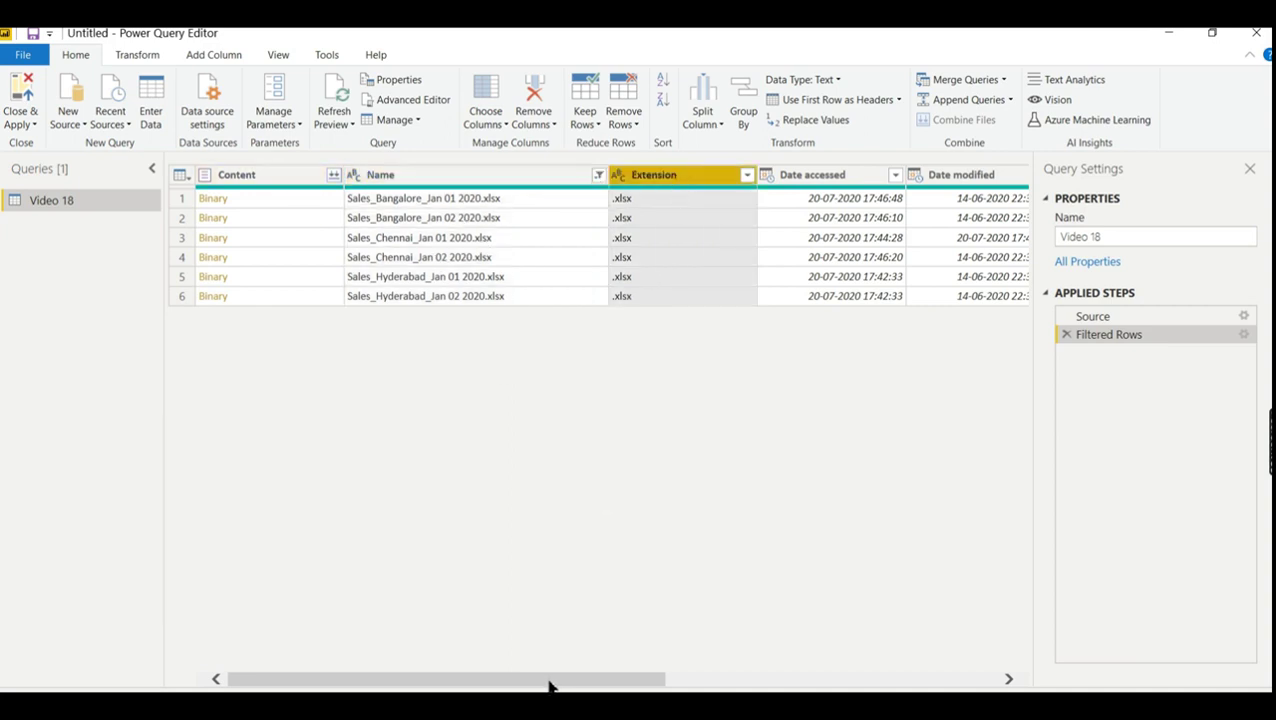
drag(549, 686, 881, 684)
shift+click(934, 180)
right_click(932, 180)
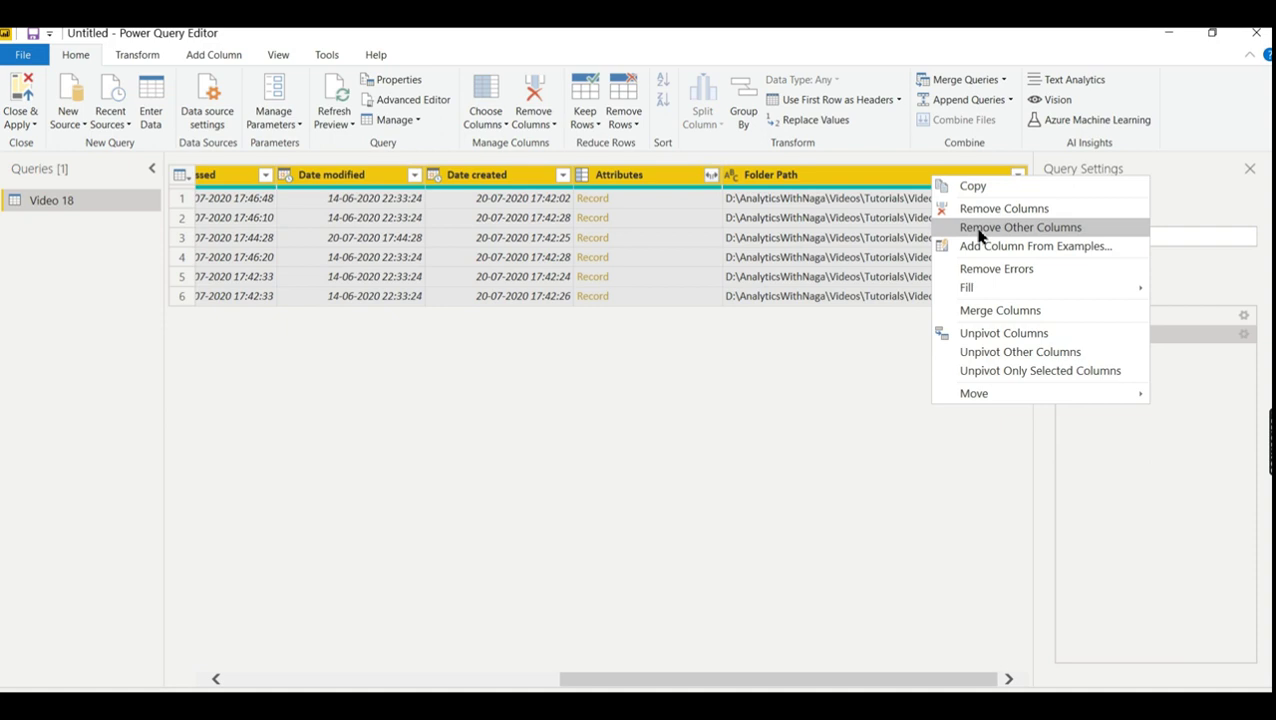
Remove all columns except Content and Name, then preview the first file's cells.
click(985, 209)
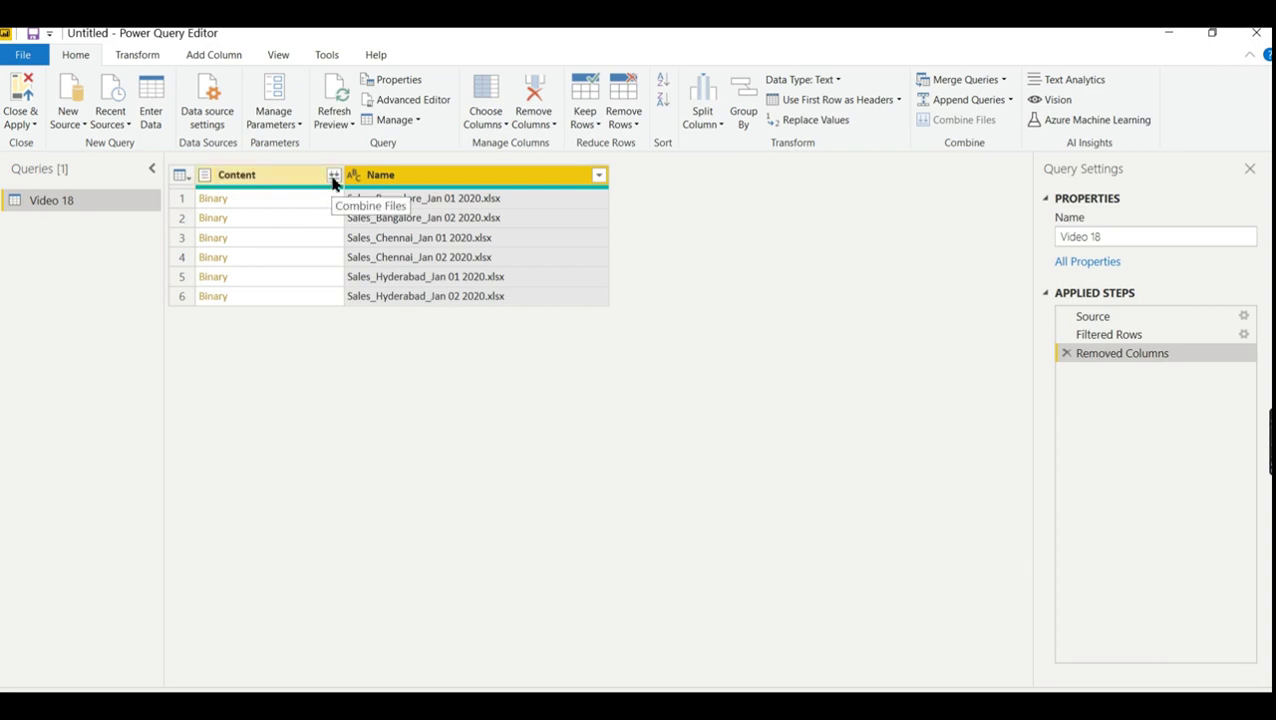
click(328, 177)
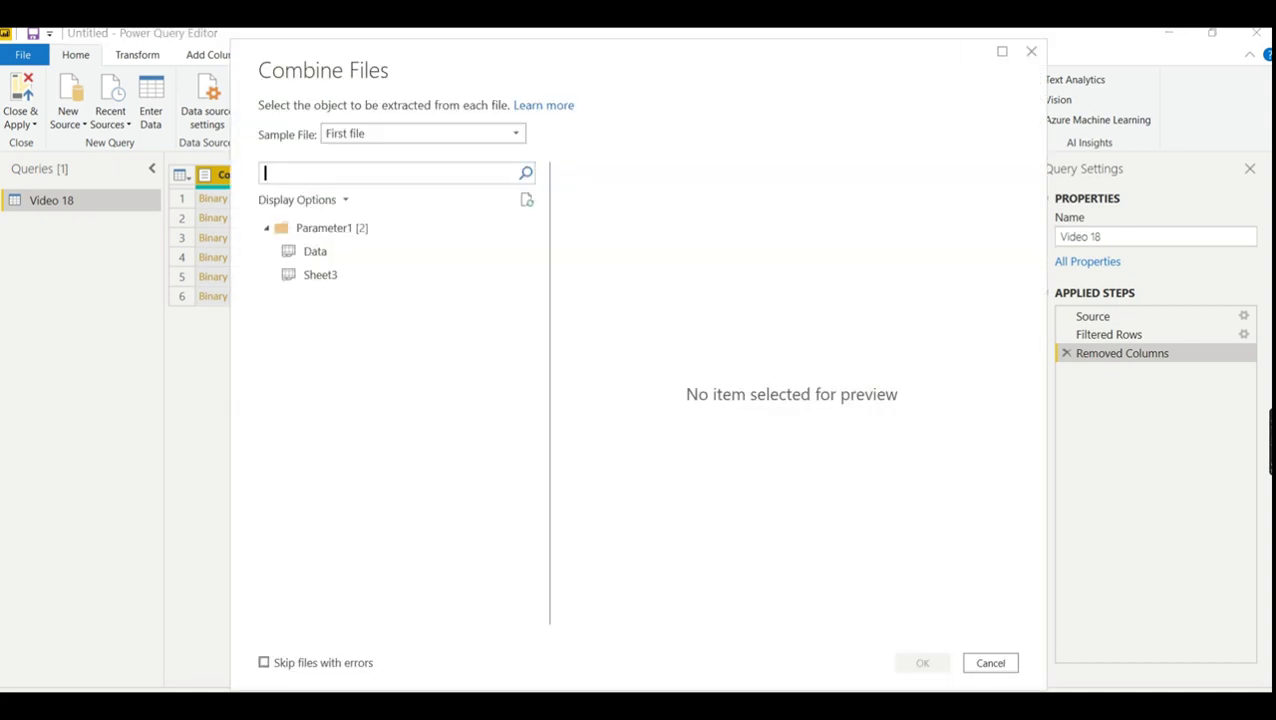
click(1031, 51)
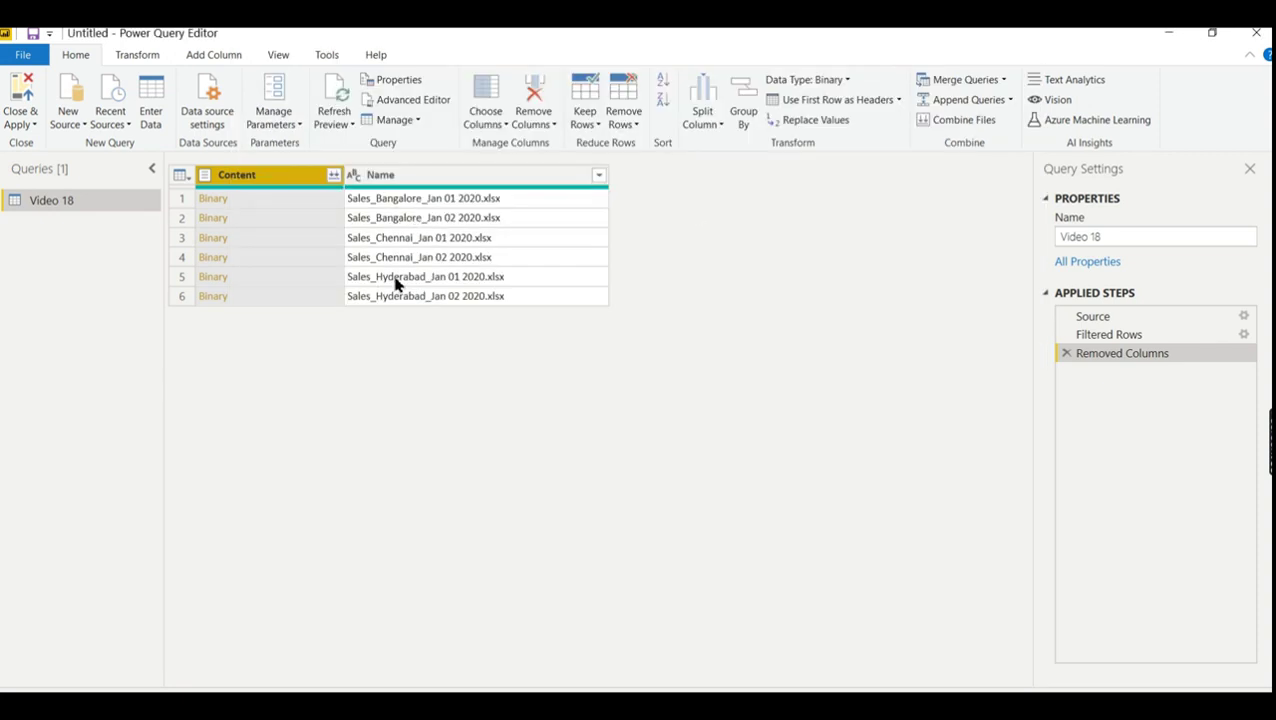
click(404, 204)
click(304, 204)
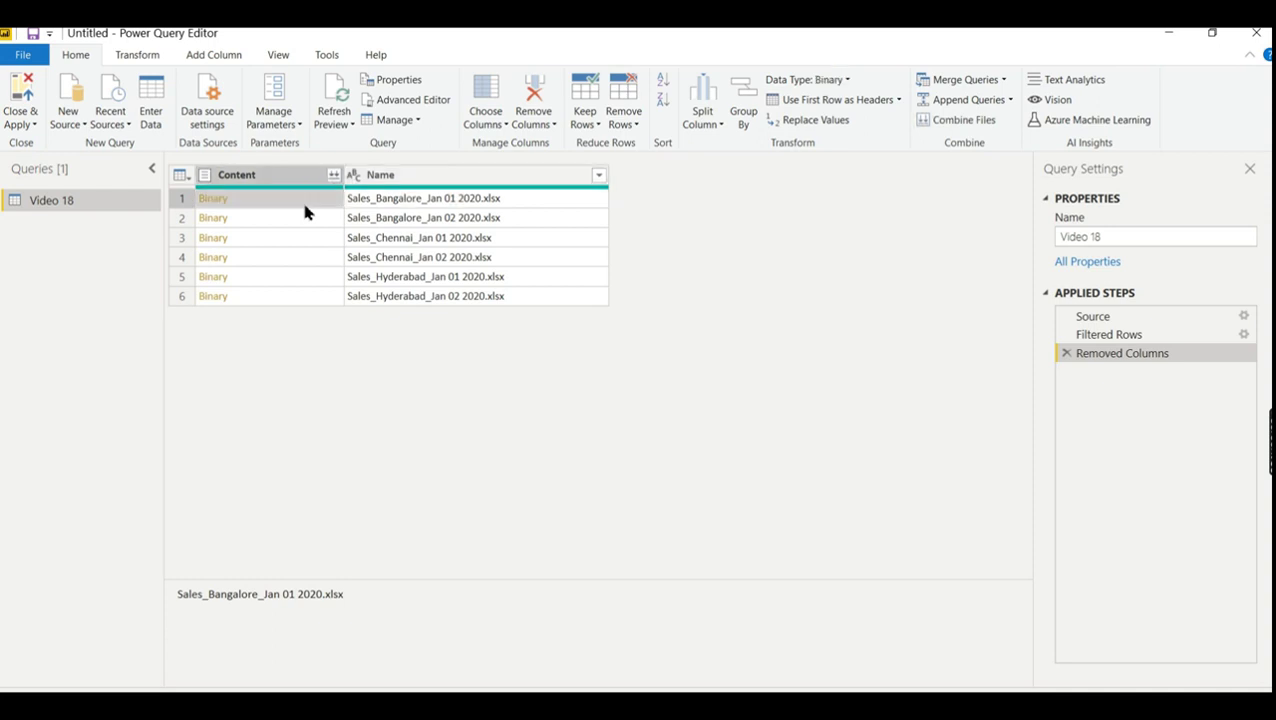
click(409, 205)
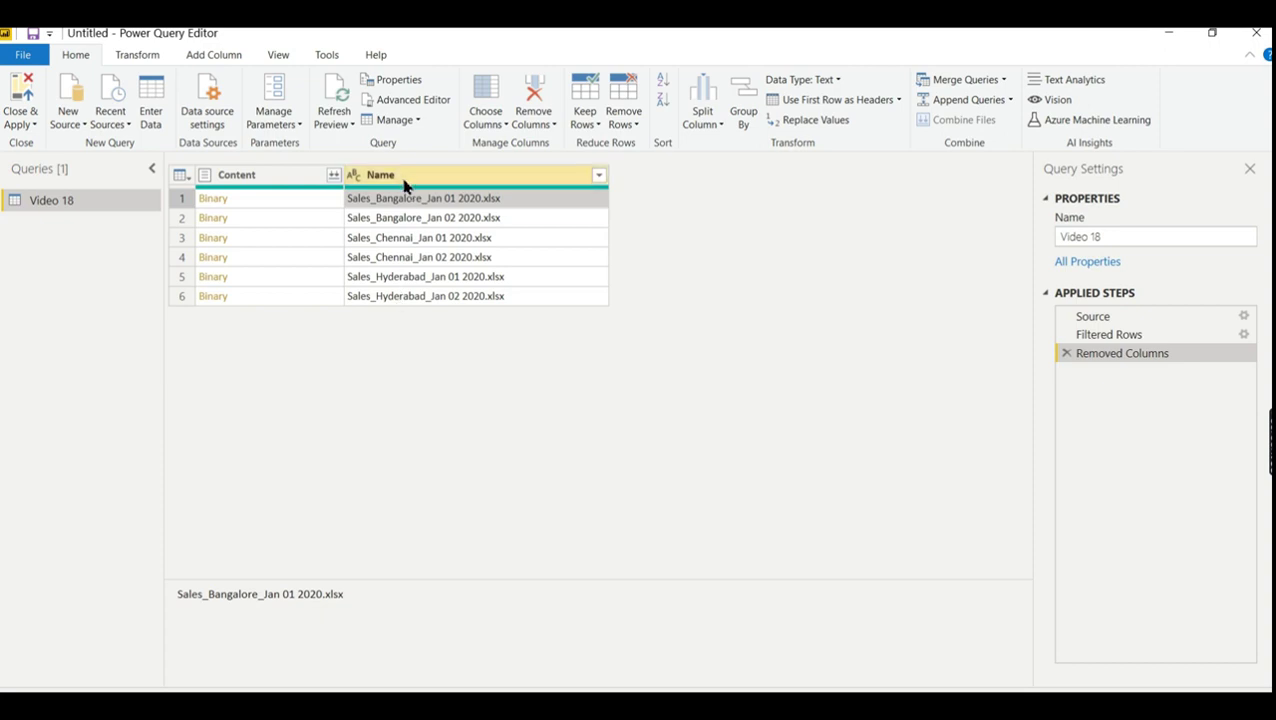
Duplicate the Name column into a new Name - Copy column.
right_click(406, 181)
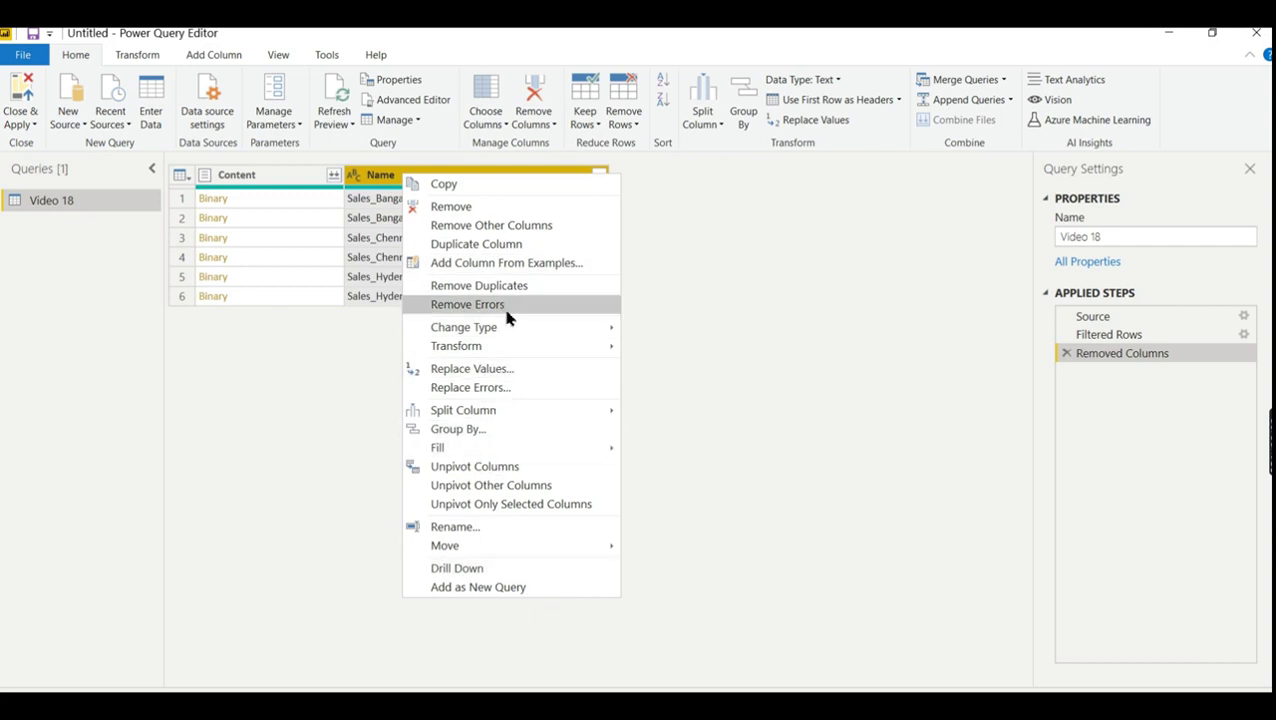
click(440, 245)
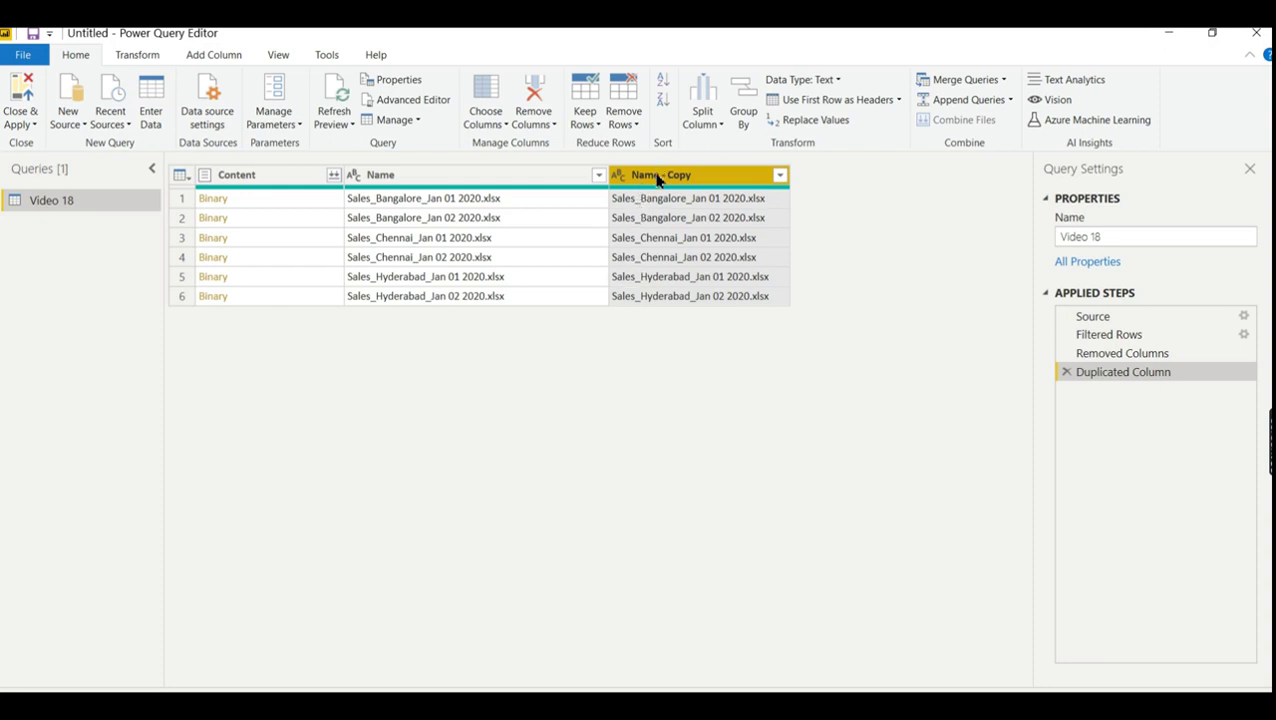
right_click(656, 180)
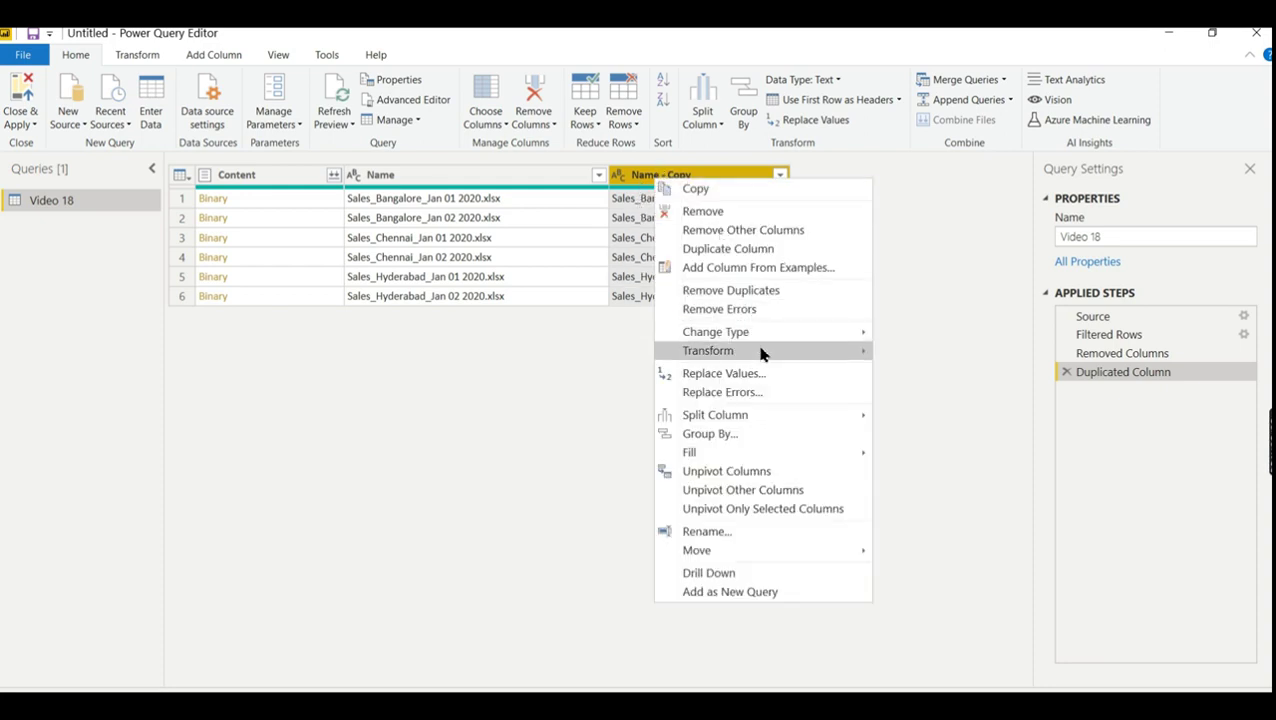
Split Name - Copy at each '_' into three columns and remove the Sales column Name - Copy.1.
mouse_move(773, 429)
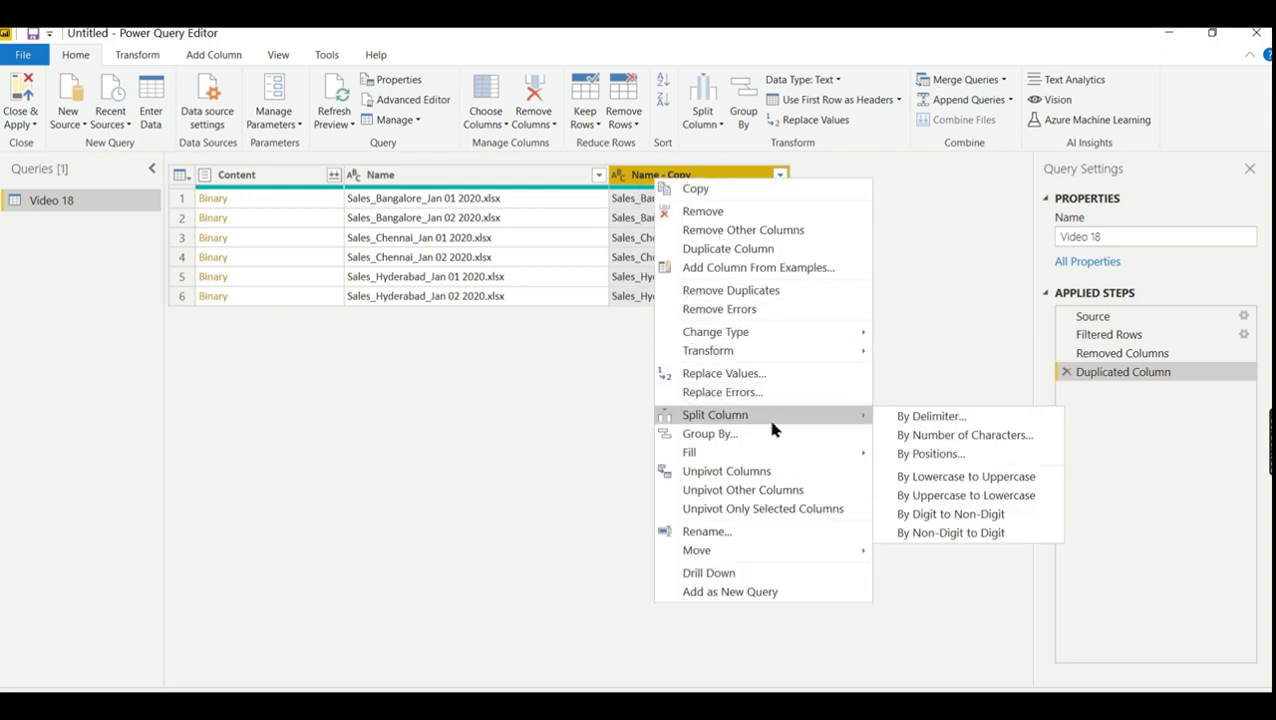
click(916, 418)
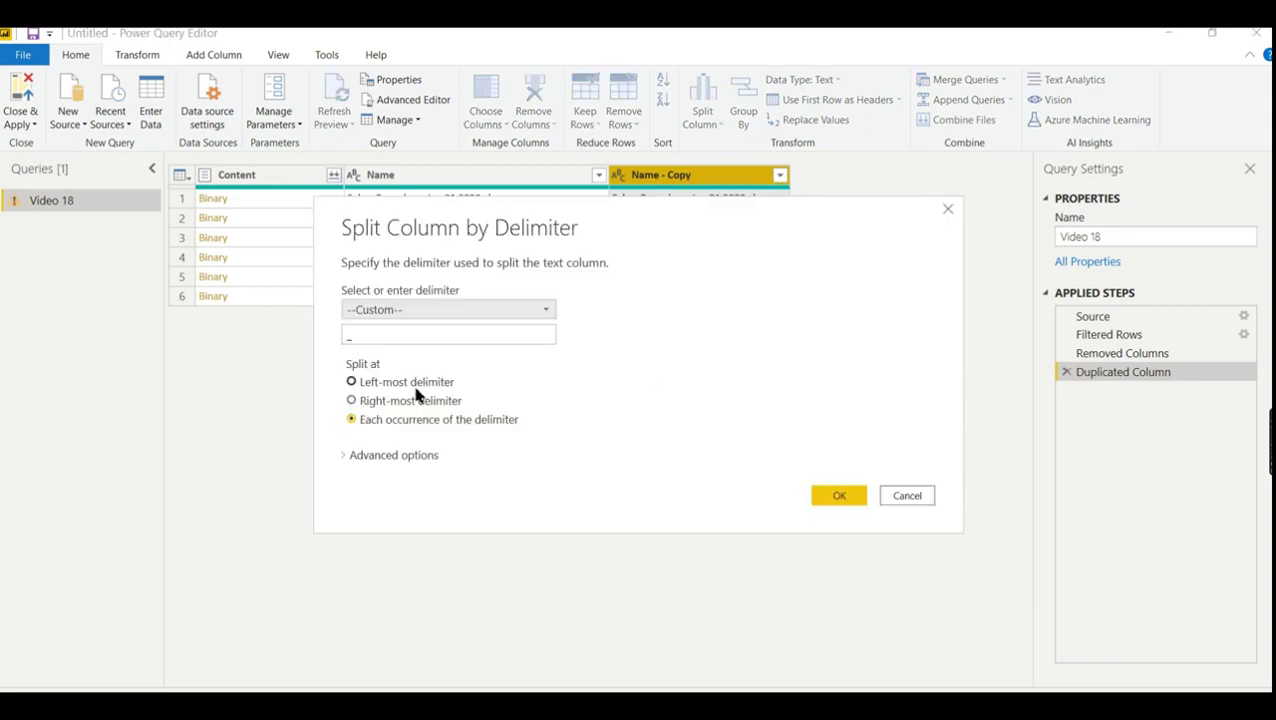
click(405, 422)
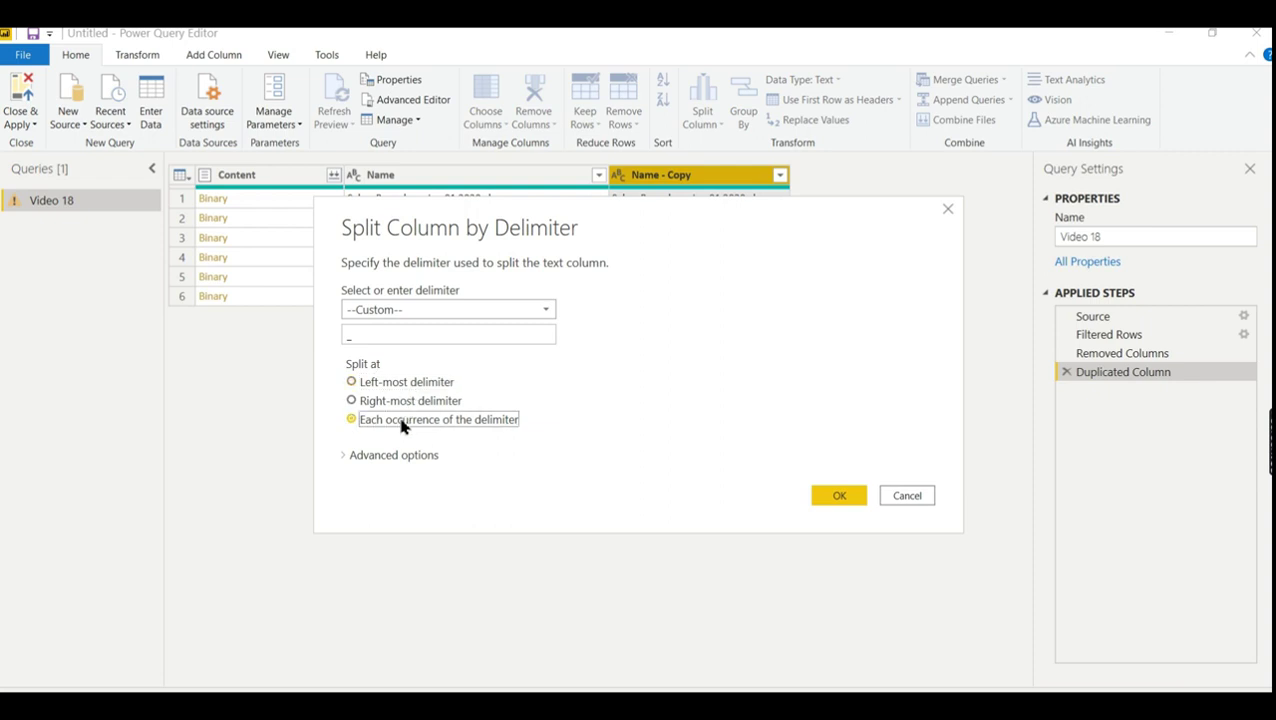
click(843, 497)
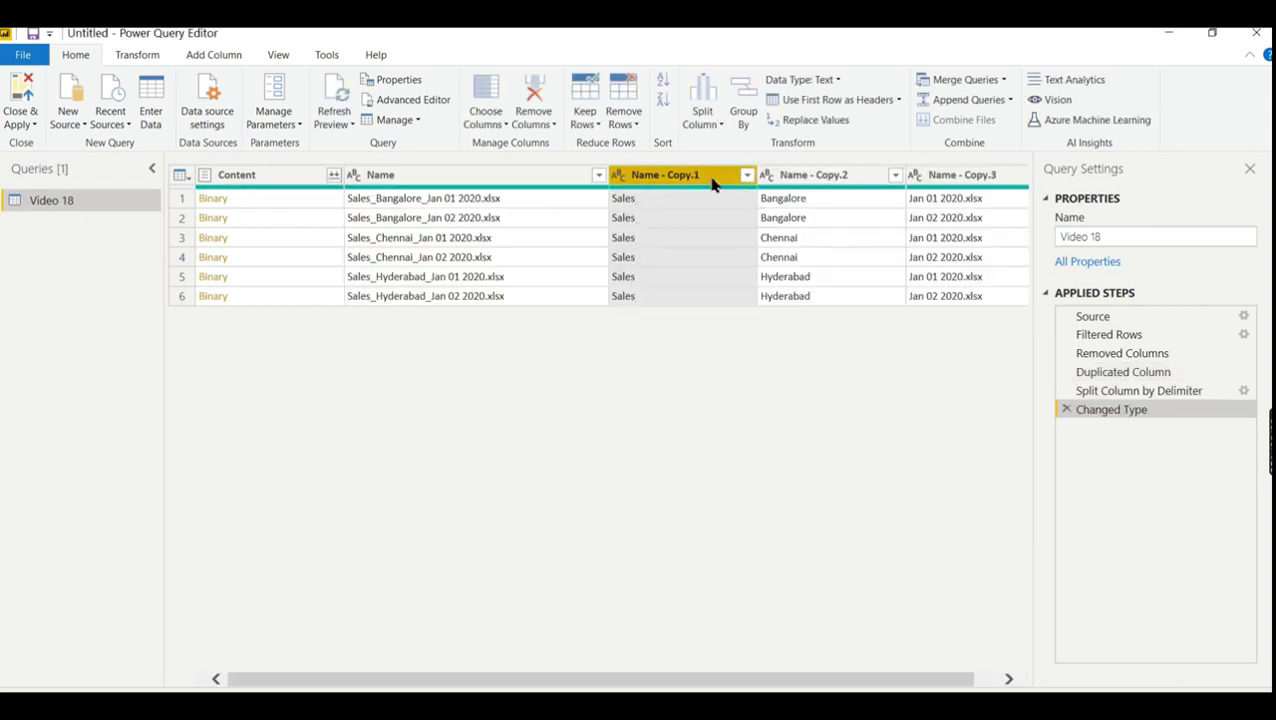
right_click(712, 184)
click(760, 208)
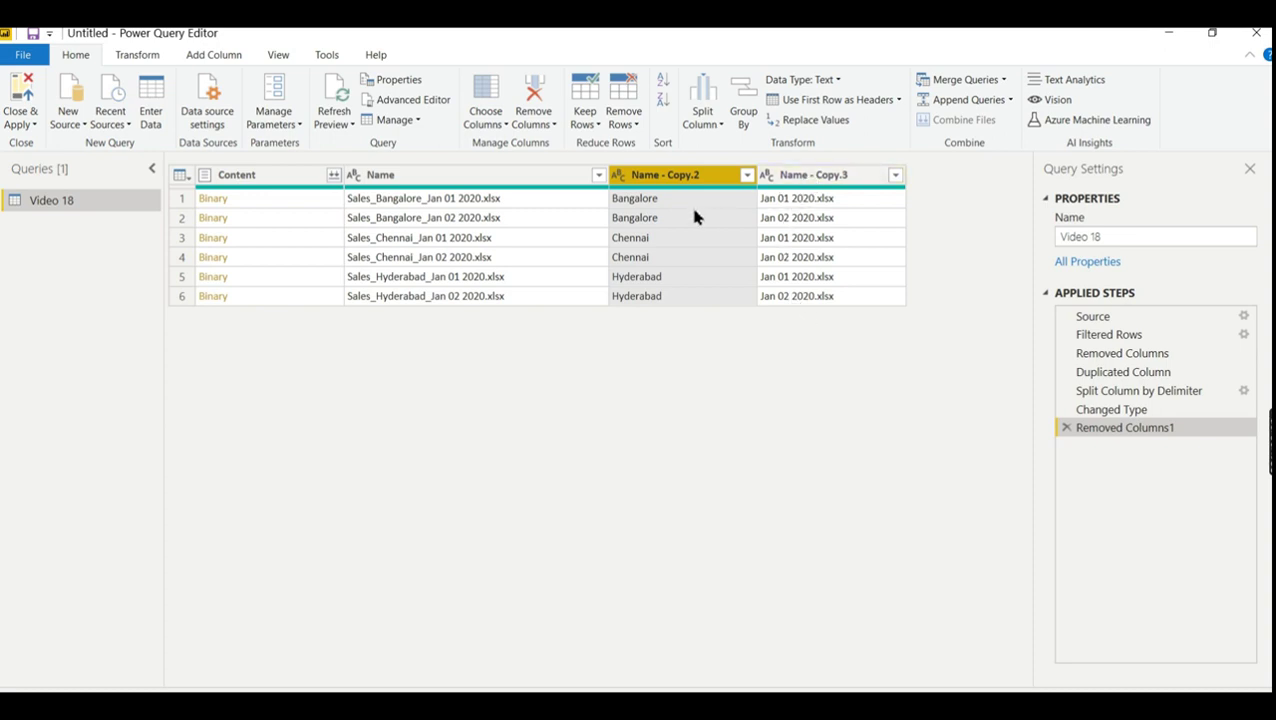
Strip '.xlsx' from the Name - Copy.3 values by replacing it with nothing.
click(823, 176)
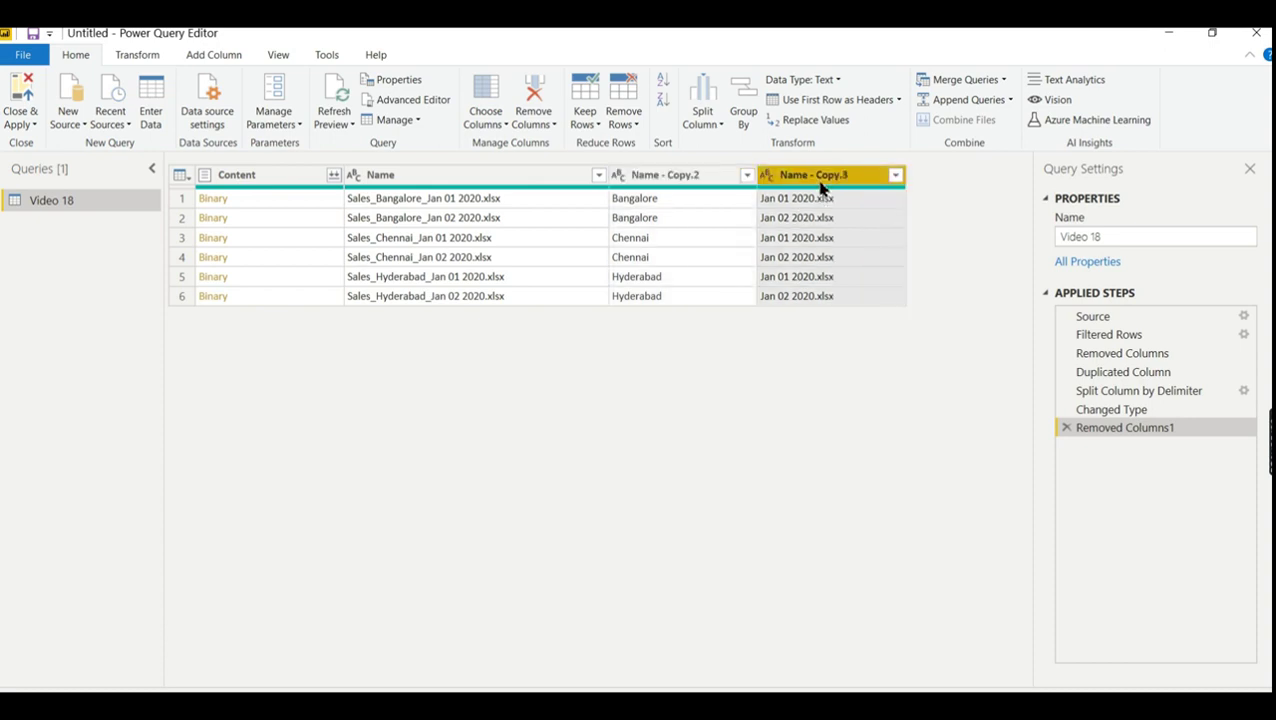
right_click(820, 178)
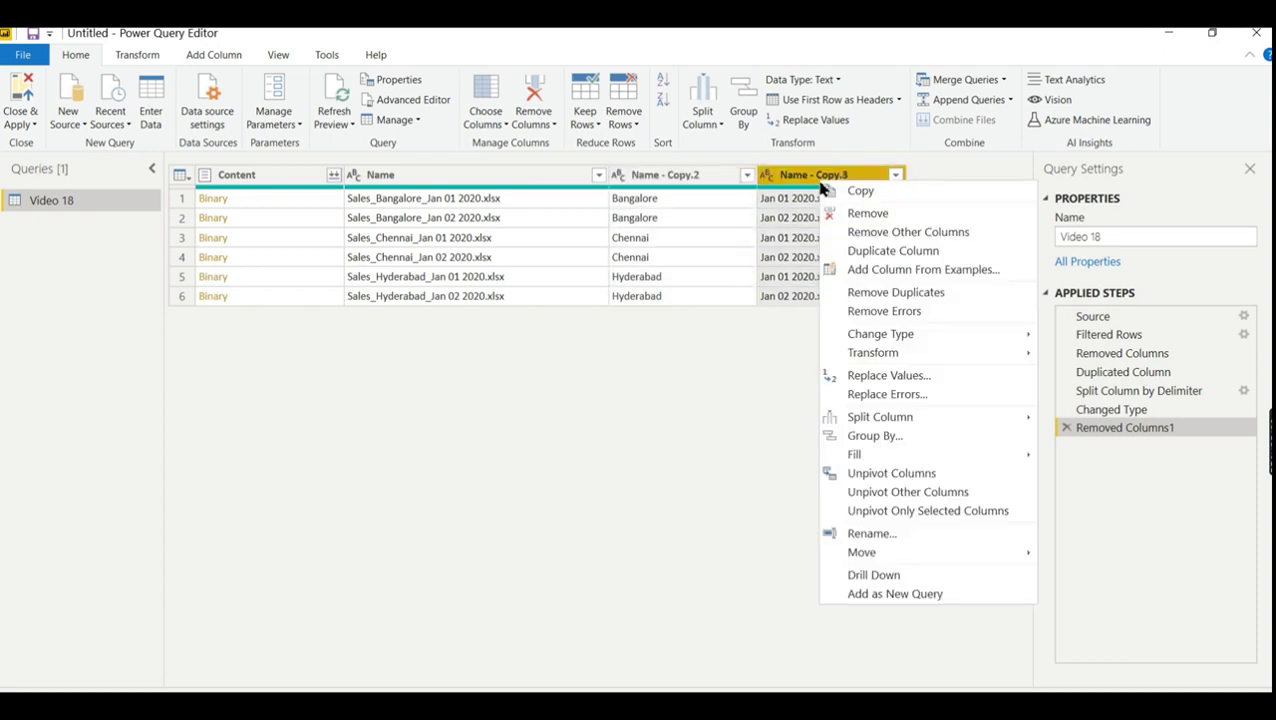
click(889, 377)
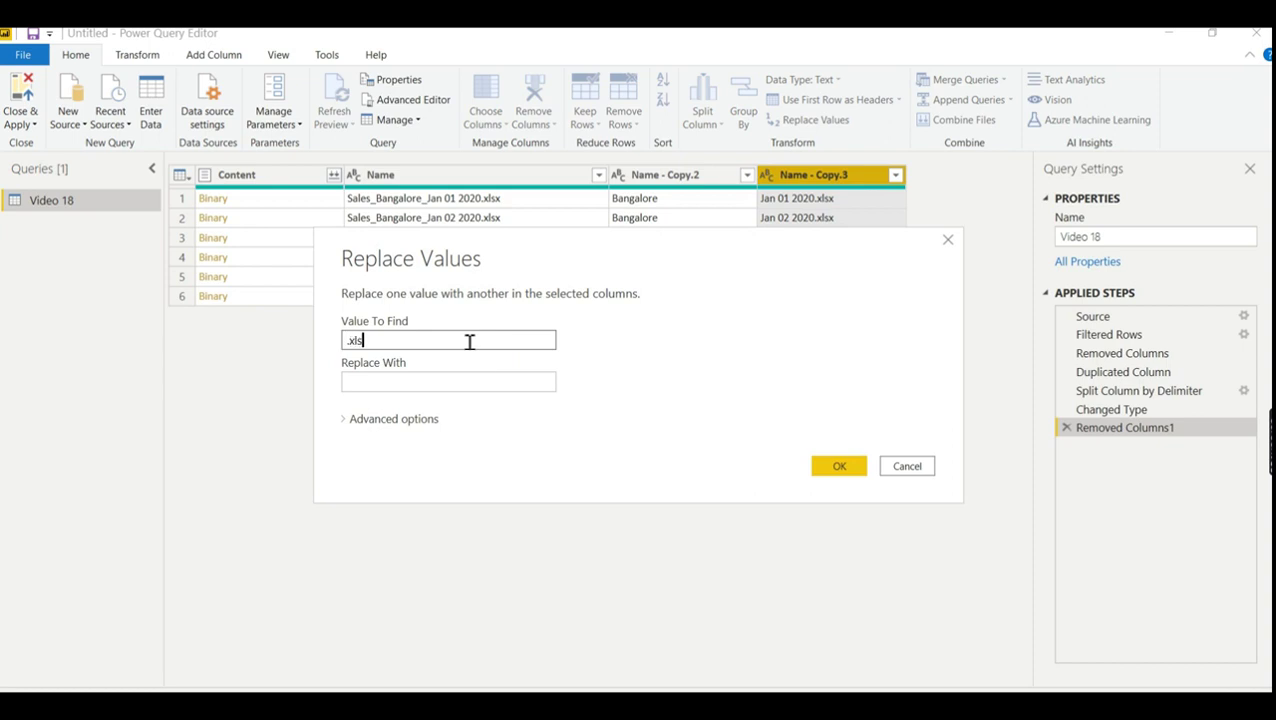
click(430, 381)
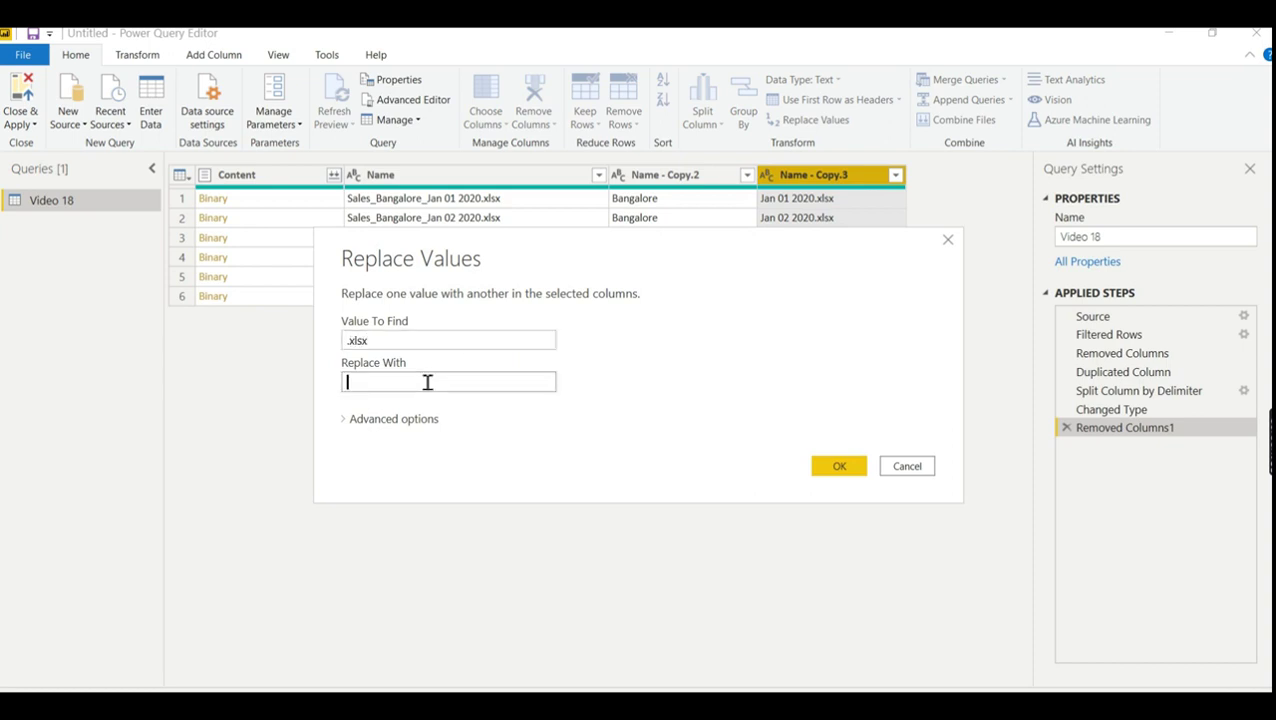
click(836, 469)
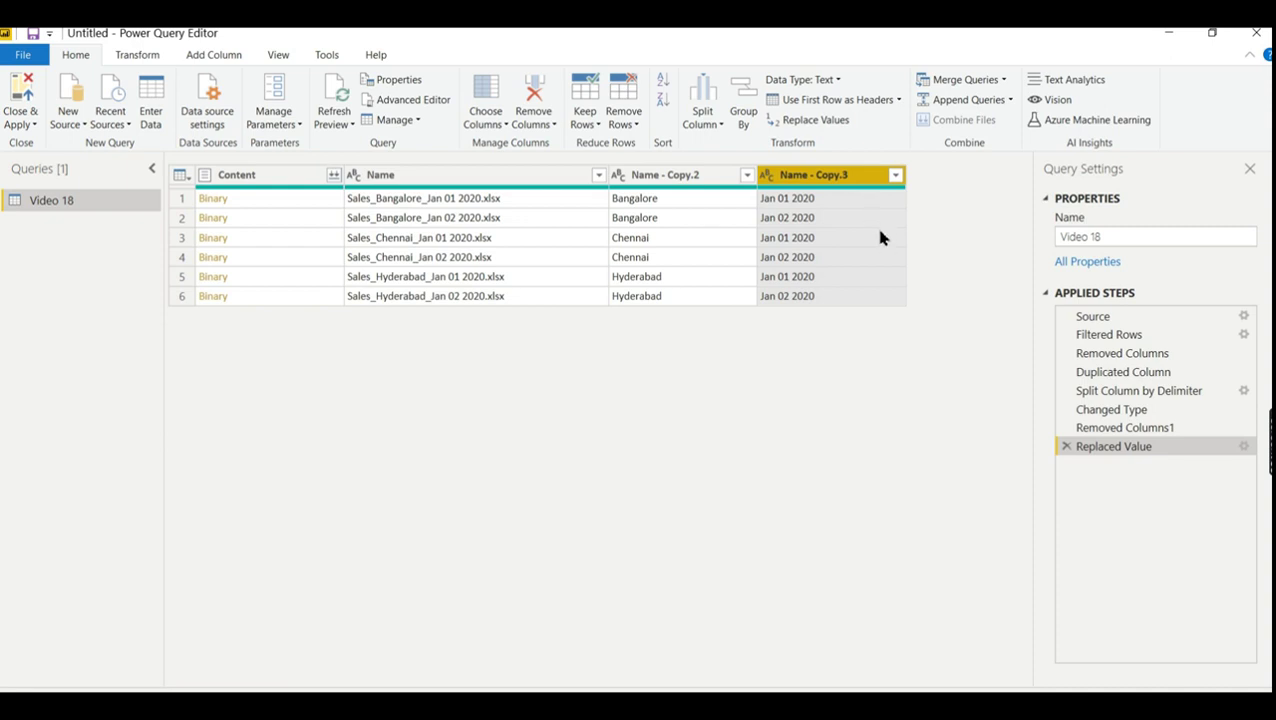
Change the Name - Copy.3 column's data type to Date.
right_click(796, 185)
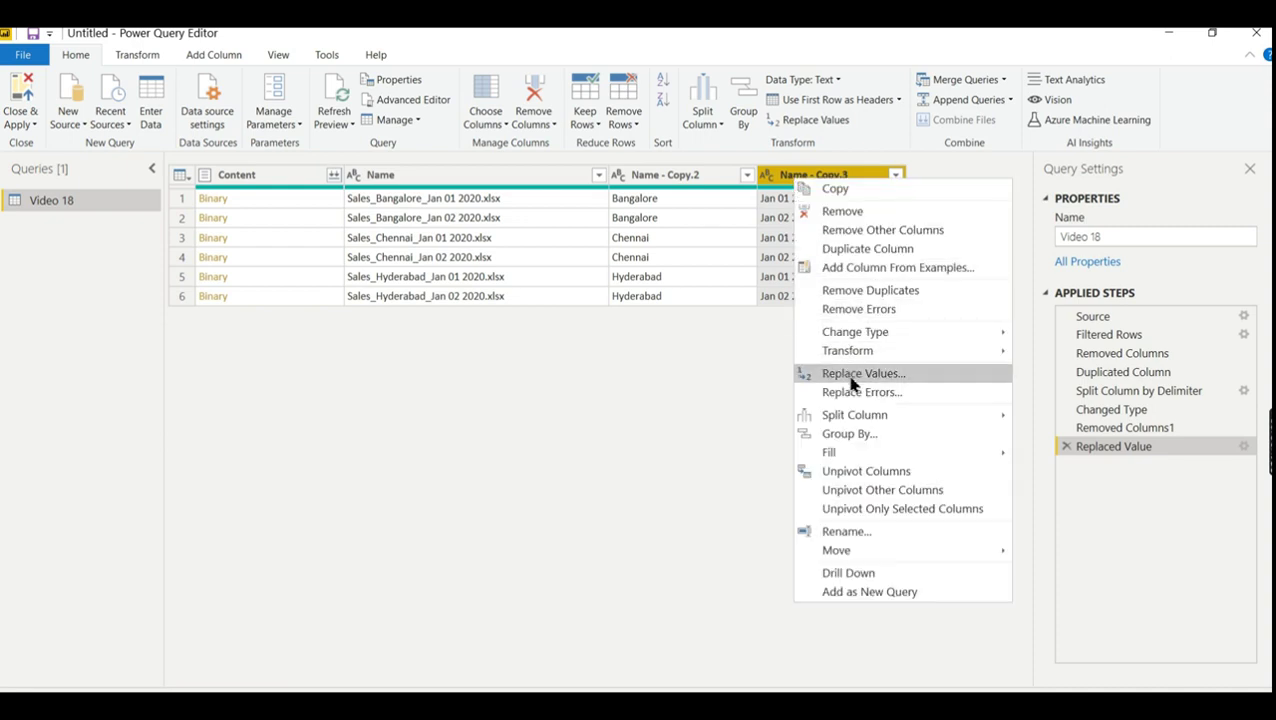
mouse_move(918, 337)
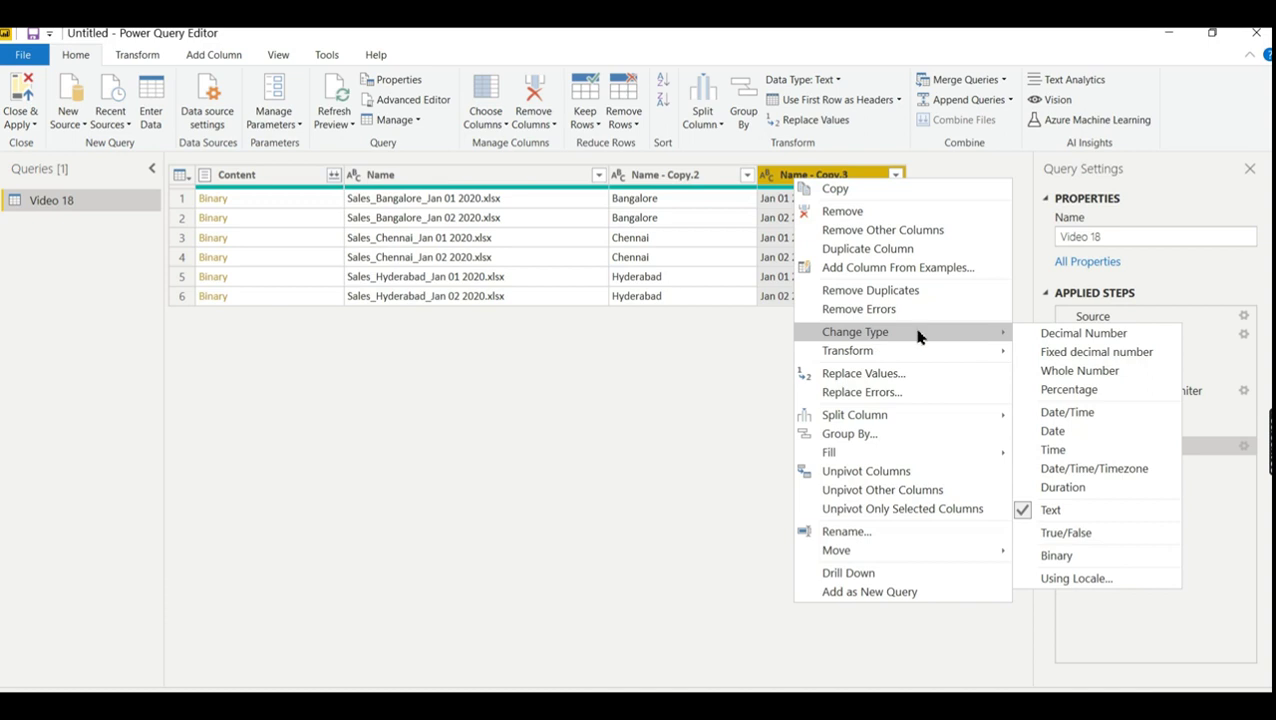
click(1050, 433)
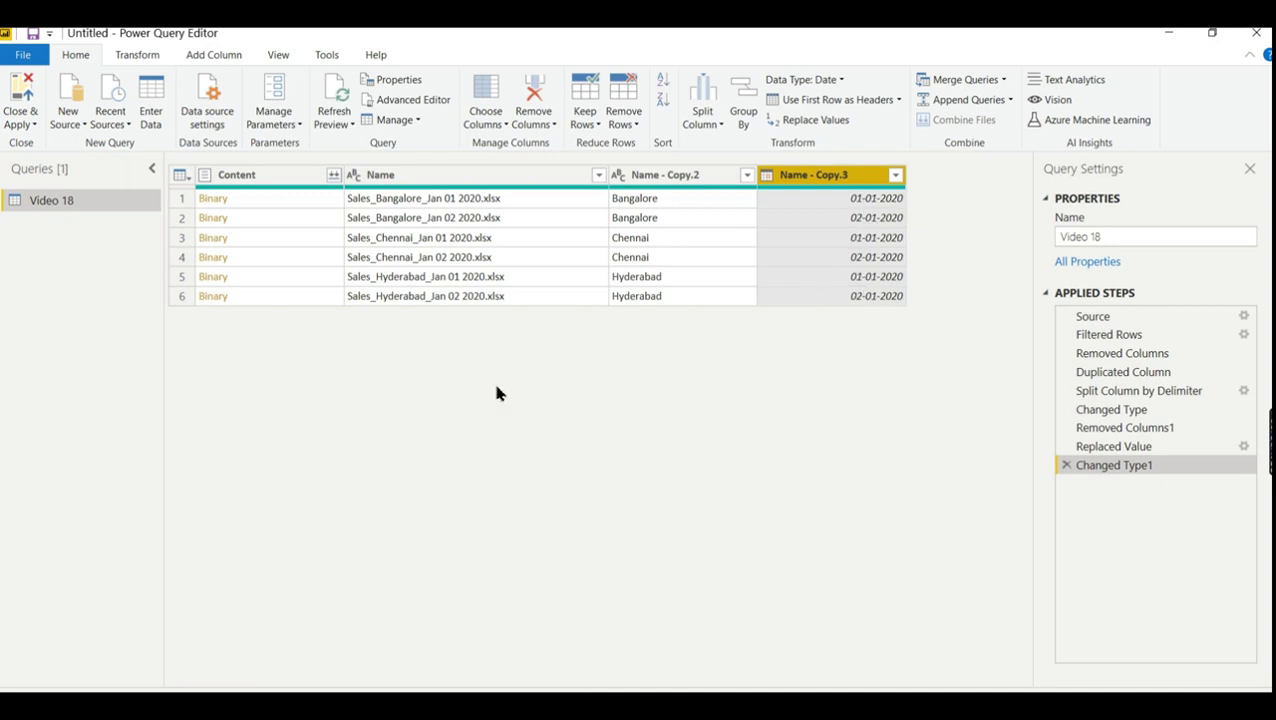
double_click(678, 177)
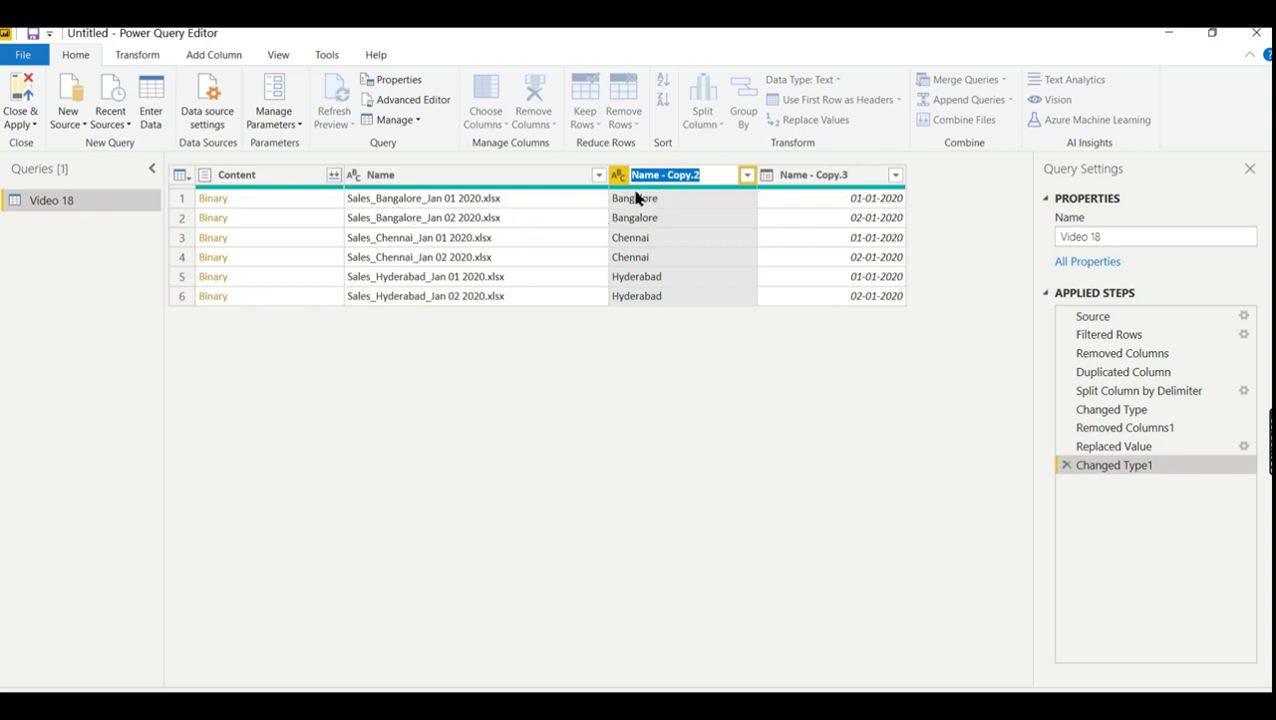
Name the city column Location and the date column Date, then select the Content column.
text(Lo)
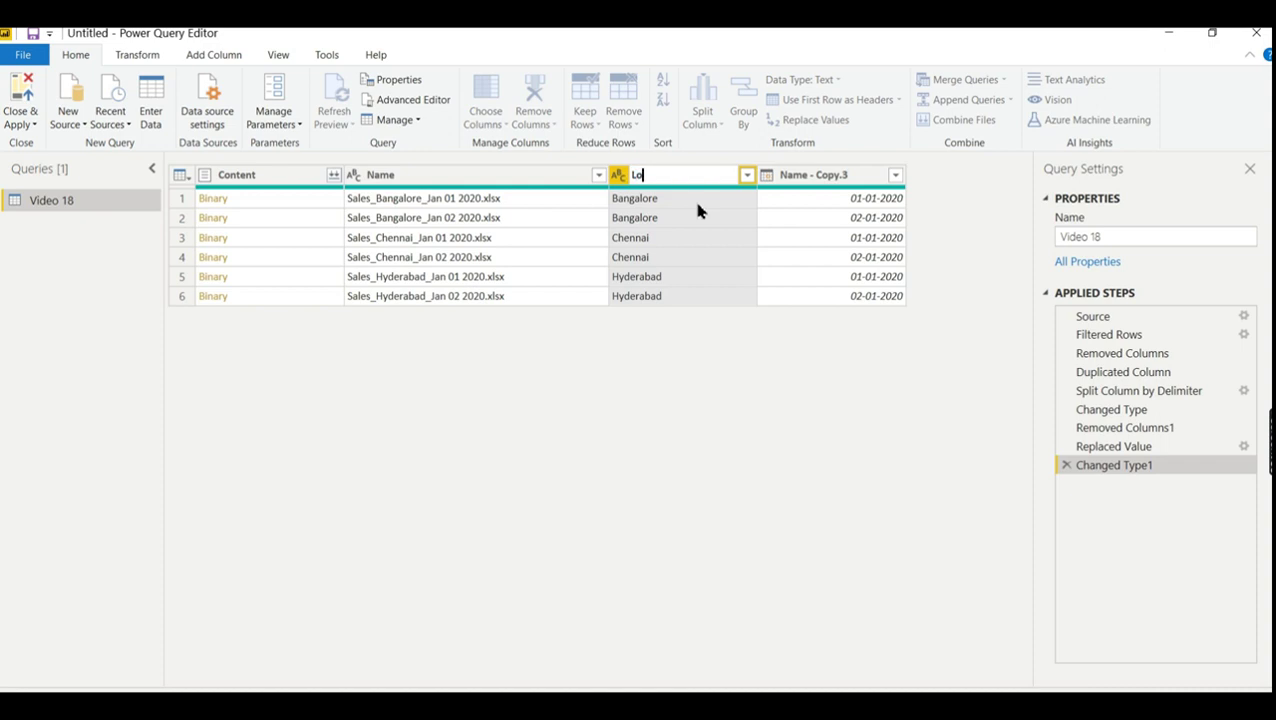
text(cation)
double_click(824, 177)
text(D)
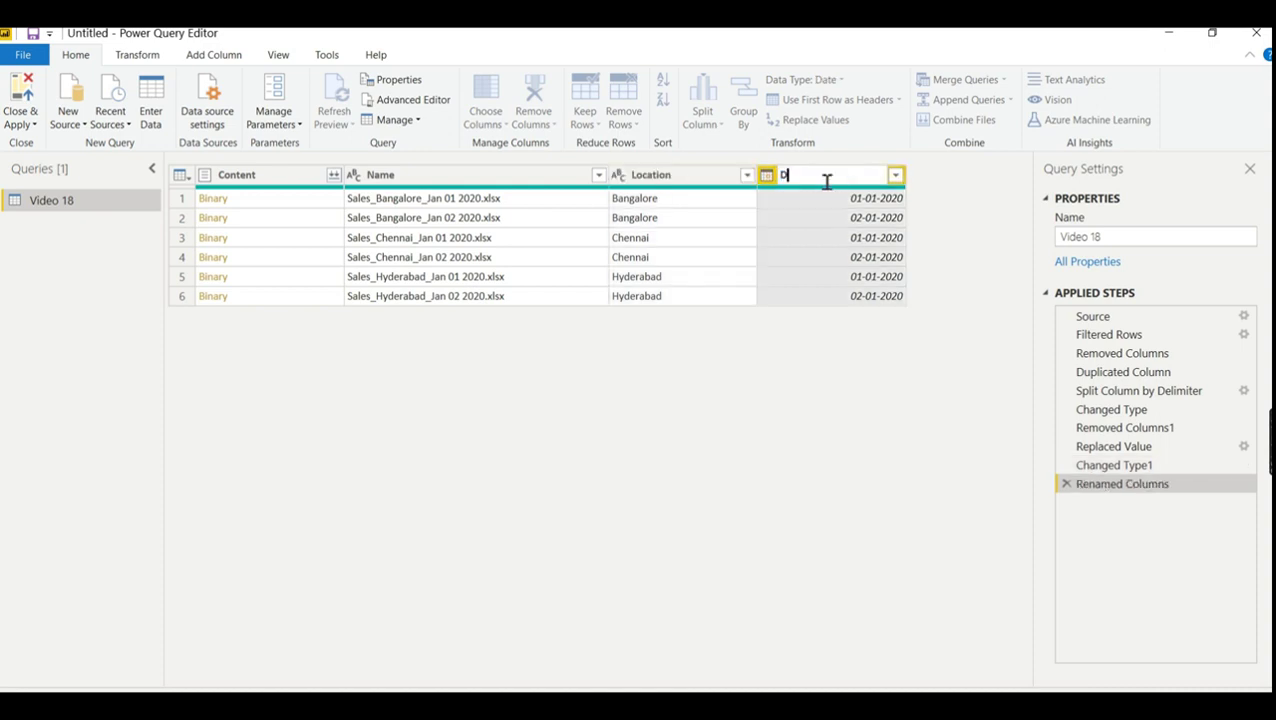
text(ate)
key(Return)
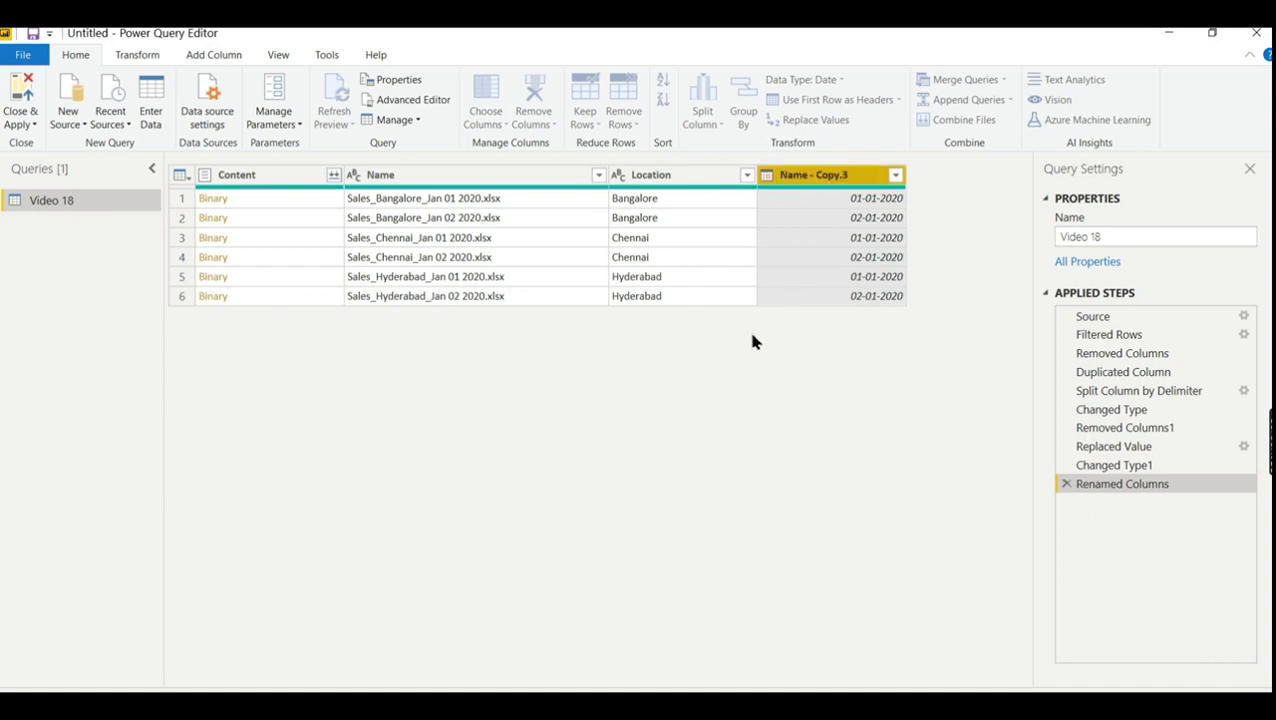
click(334, 178)
Combine the six Sales workbooks from the Content column, extracting the Data sheet.
click(335, 176)
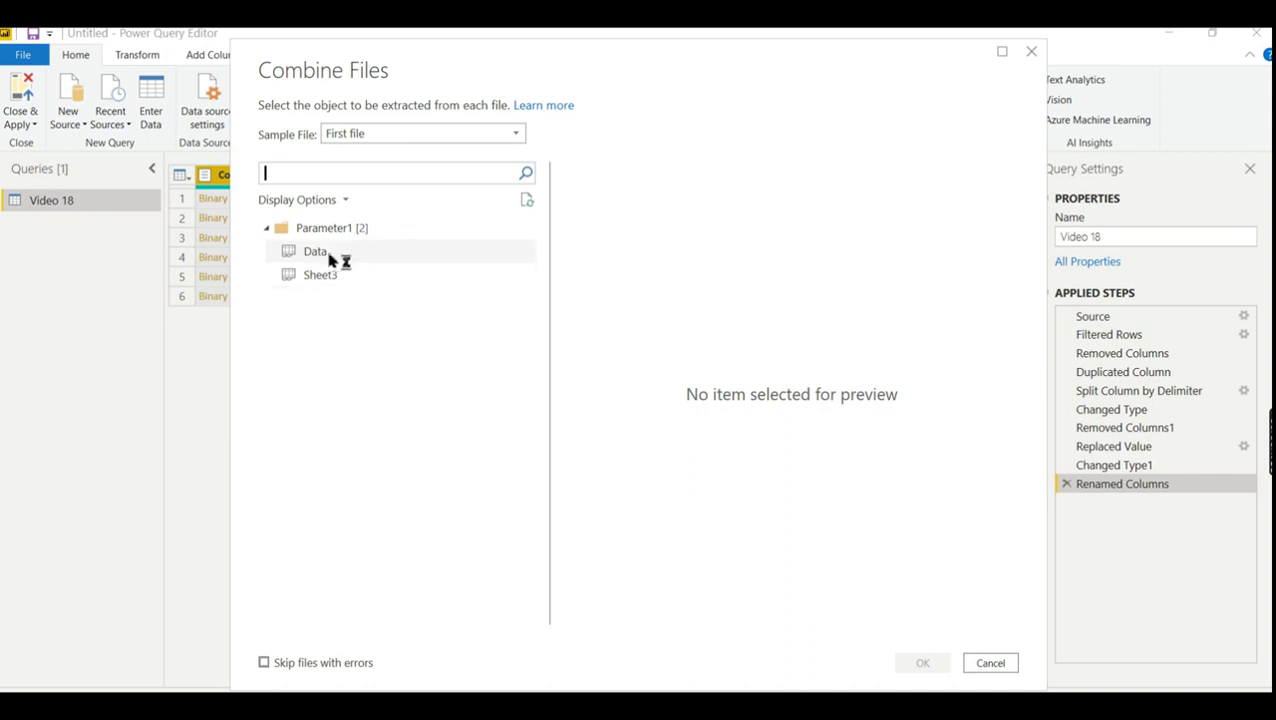
click(326, 256)
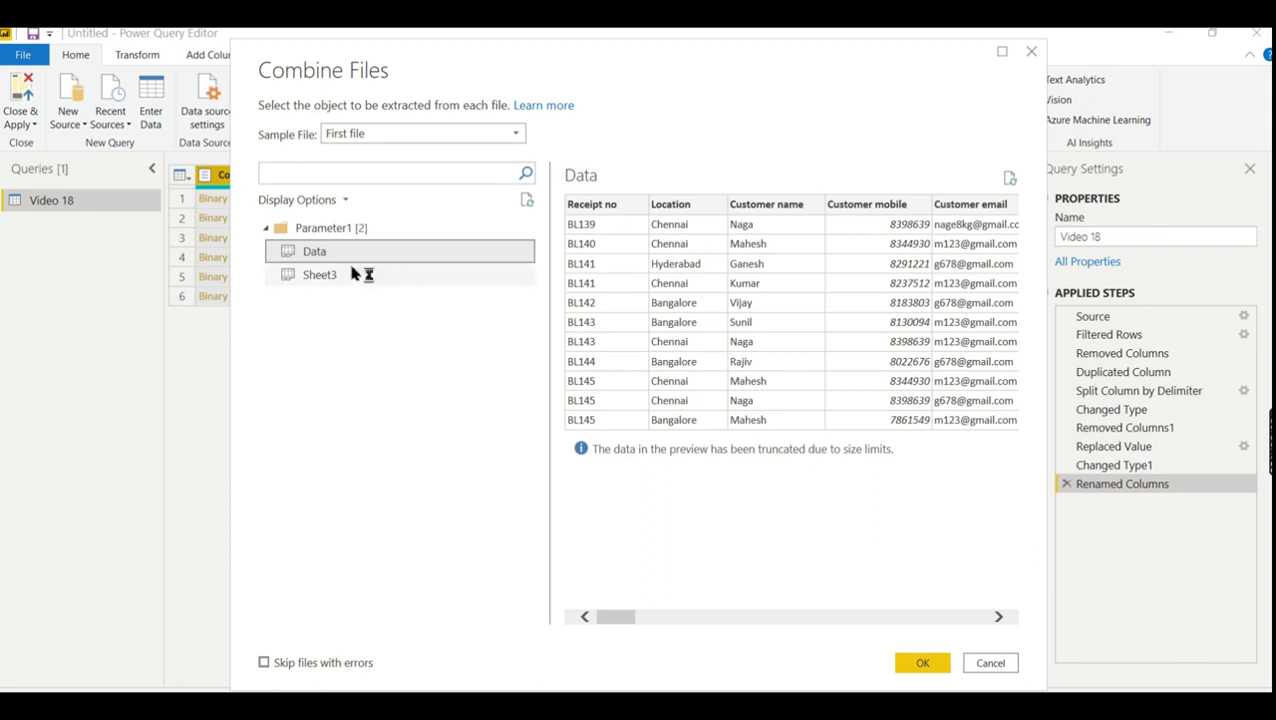
key(Down)
key(Up)
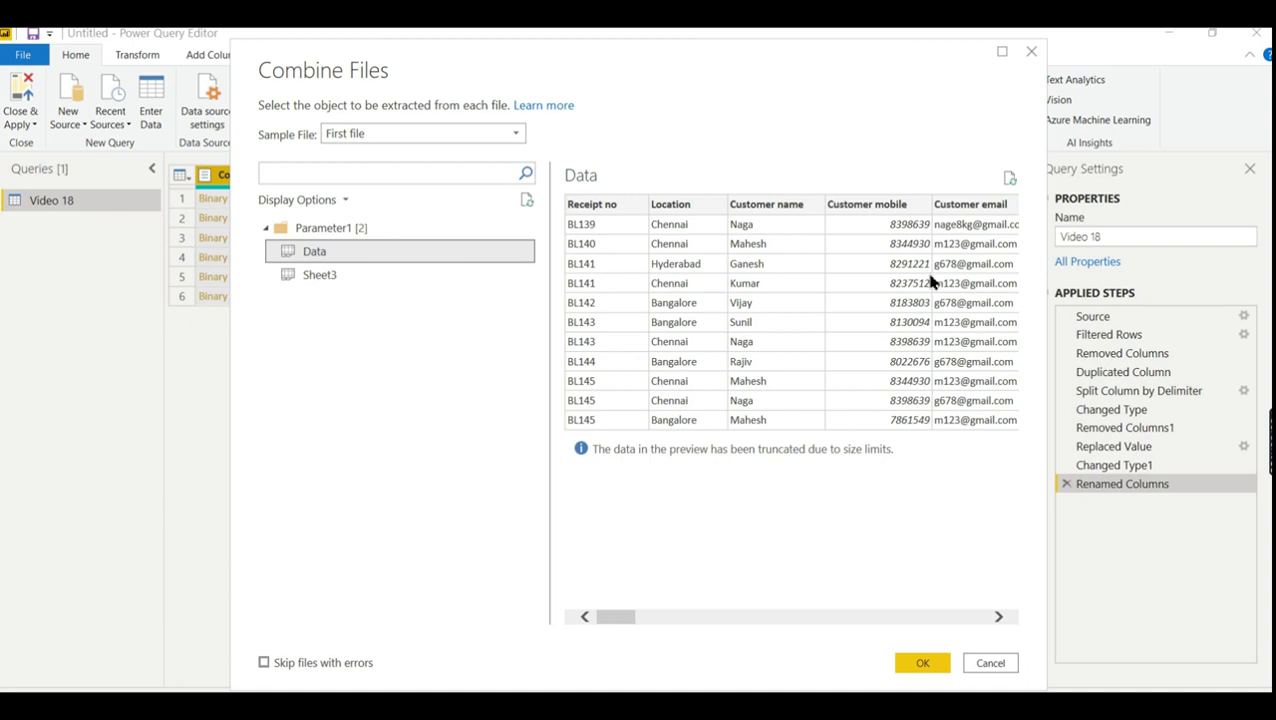
click(630, 616)
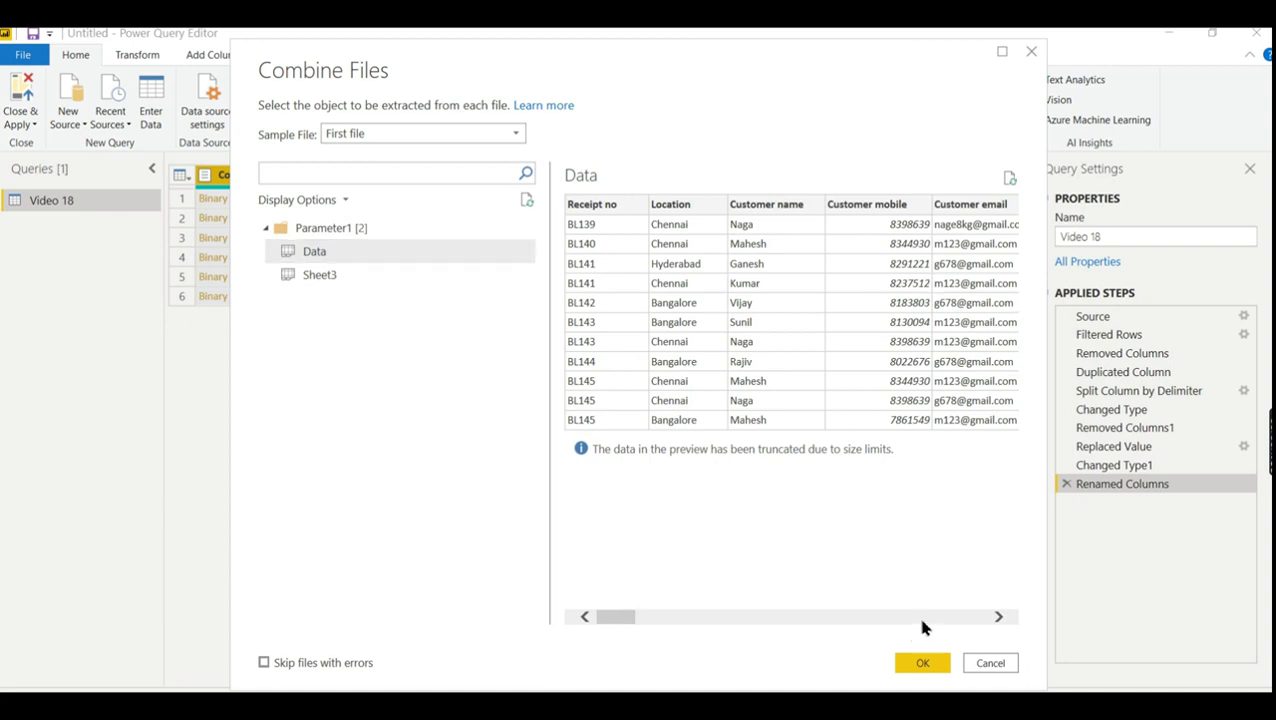
click(940, 665)
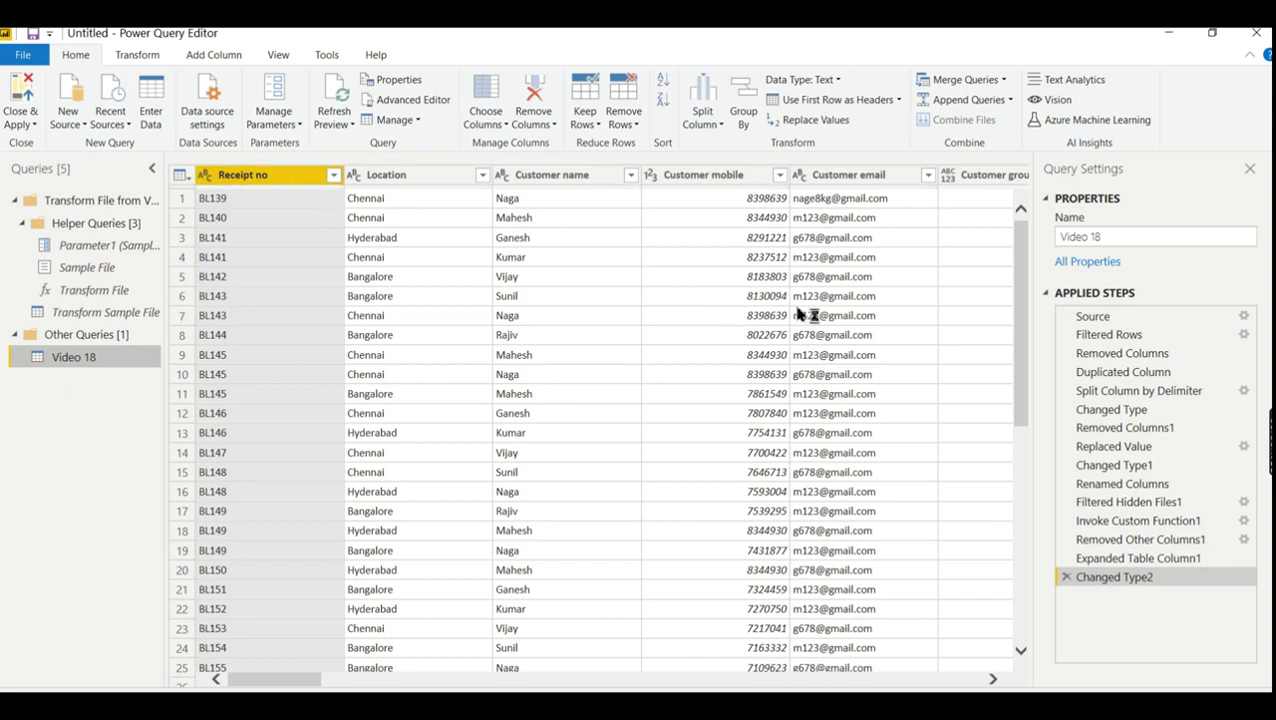
Scroll through the combined sales rows, then view the query at the Renamed Columns step.
drag(1020, 230, 1022, 278)
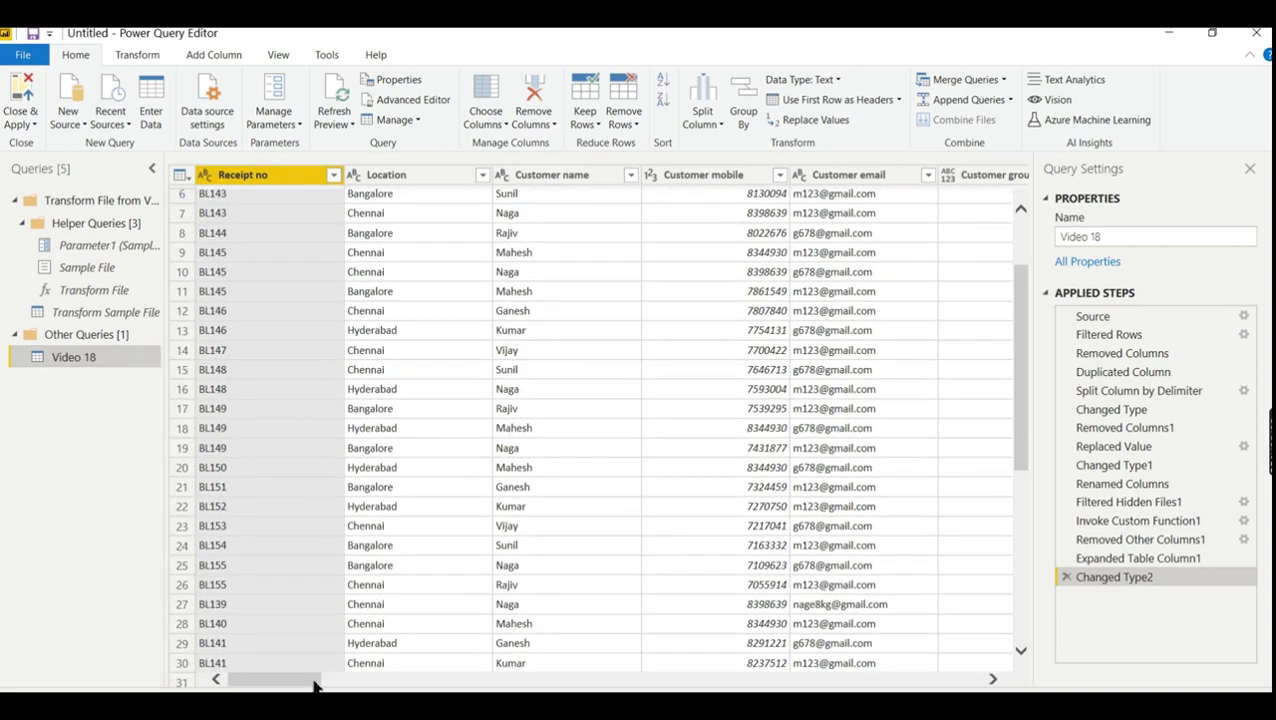
drag(323, 680, 292, 665)
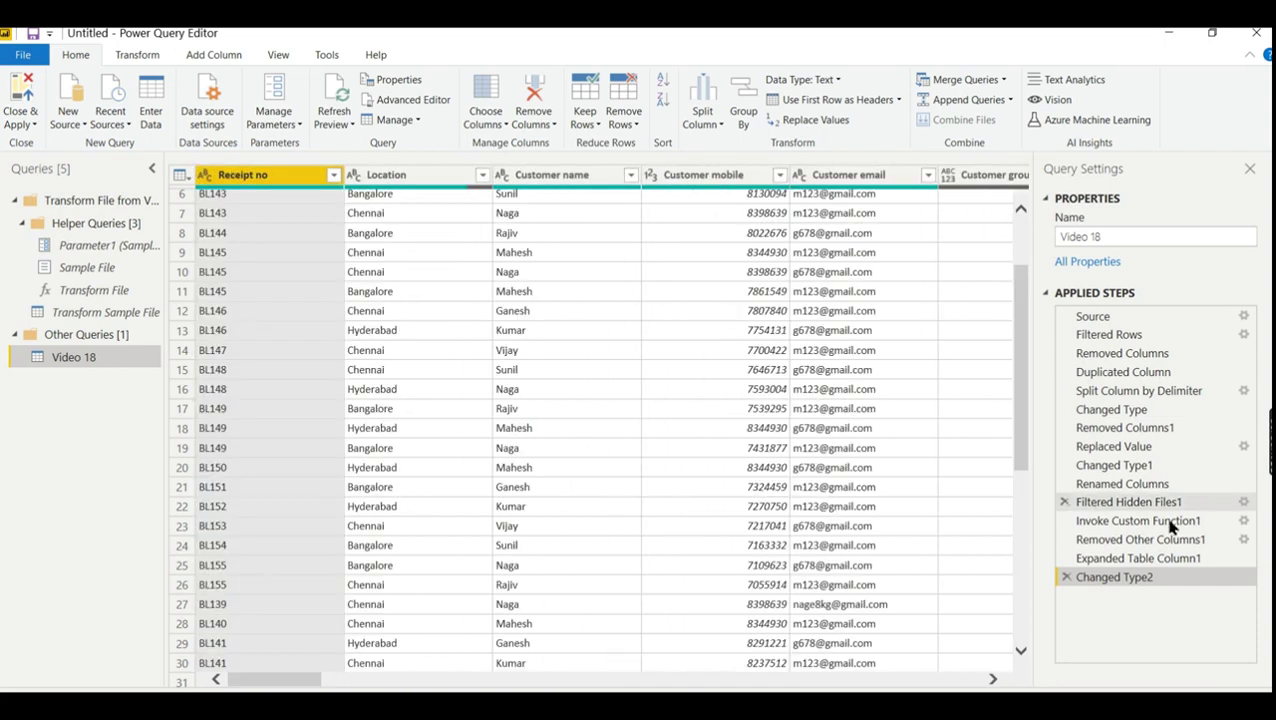
click(1142, 486)
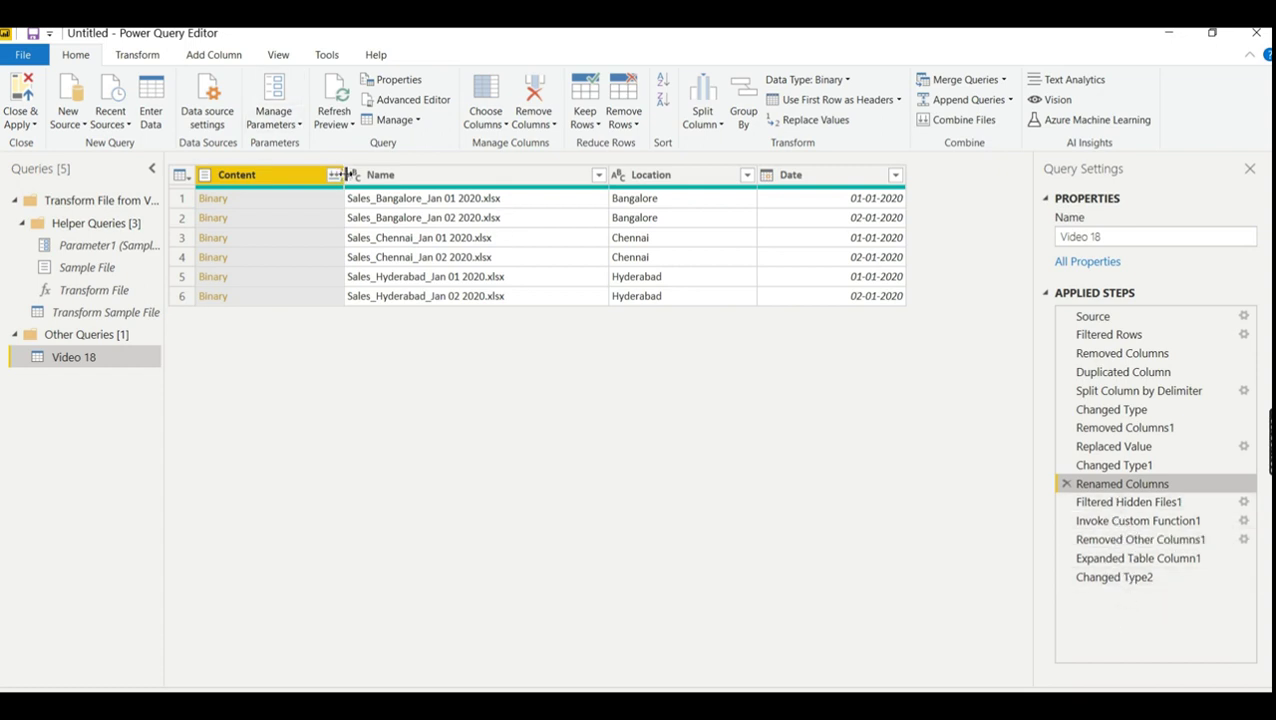
Compare the Filtered Hidden Files1 and Invoke Custom Function1 steps, settling on Invoke Custom Function1.
click(1166, 503)
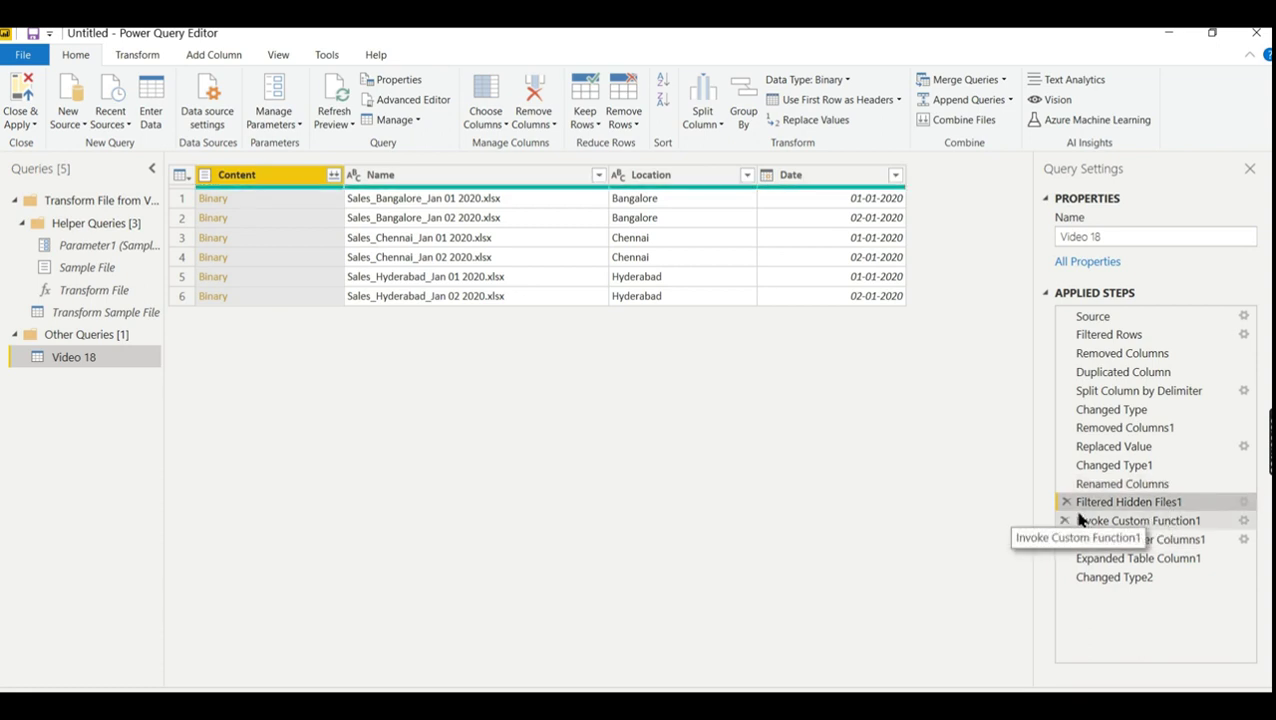
drag(1082, 514, 1142, 527)
click(1142, 521)
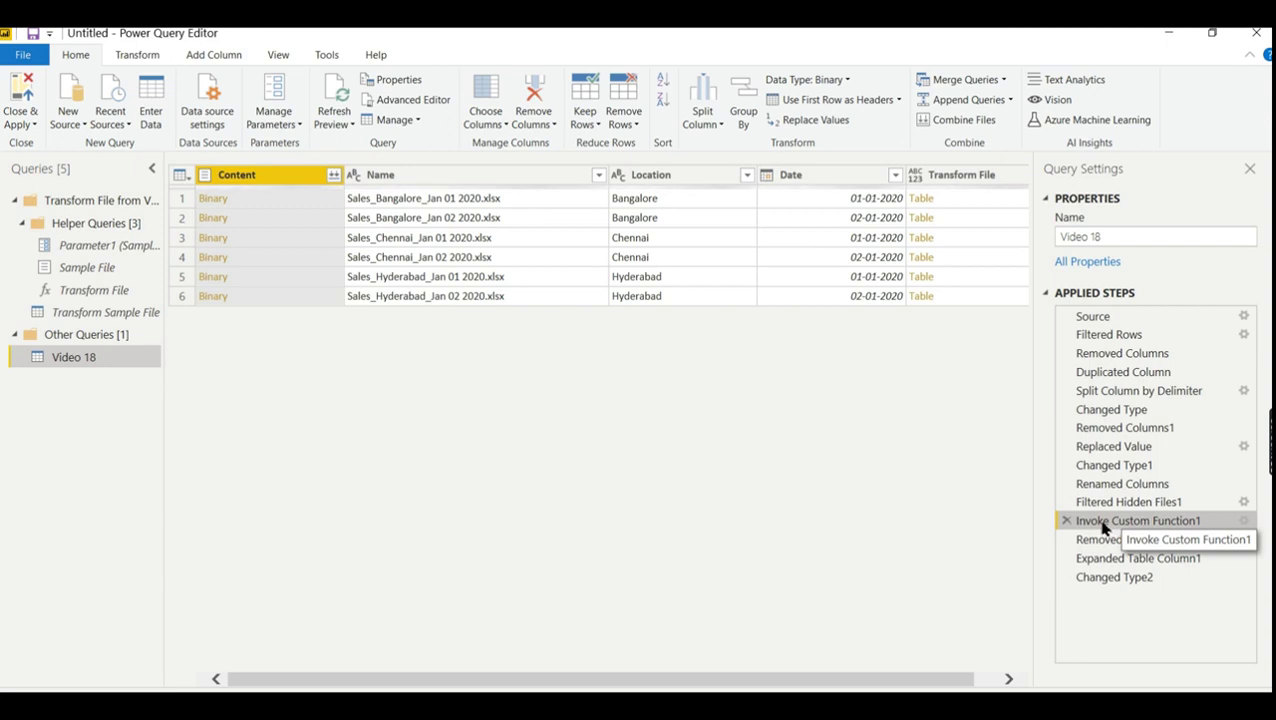
click(1108, 503)
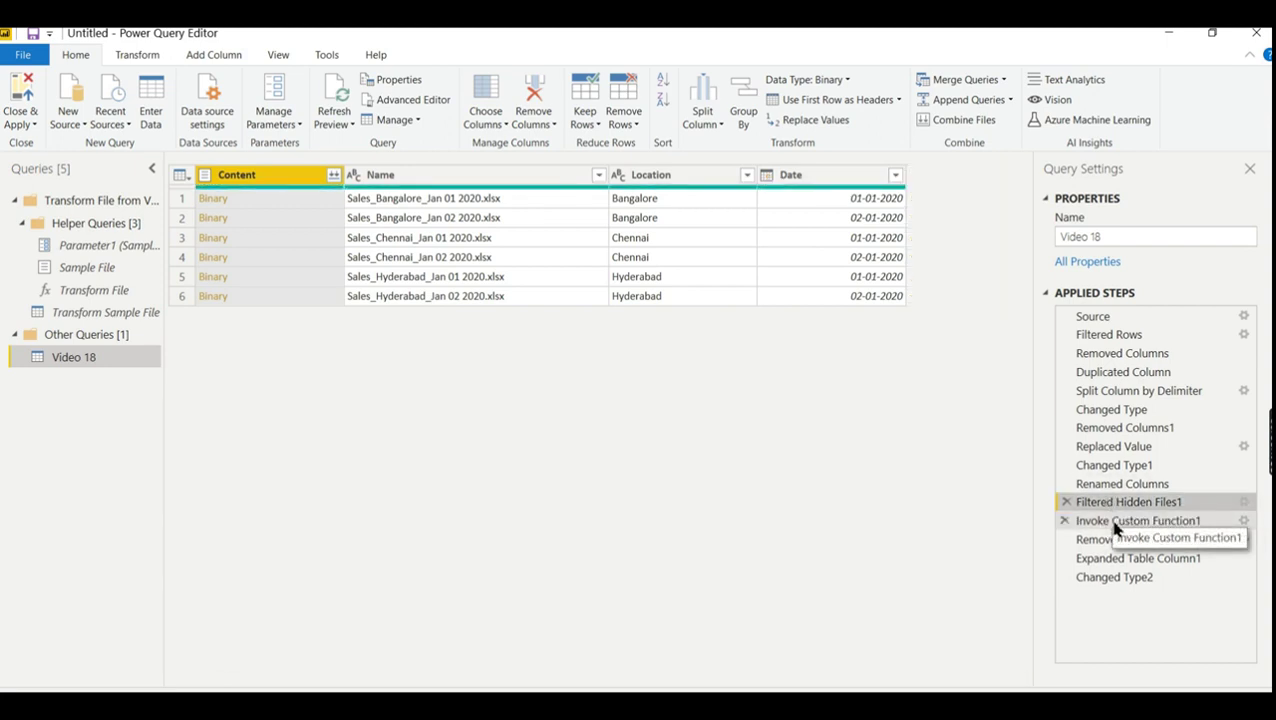
click(1117, 521)
drag(822, 683, 934, 683)
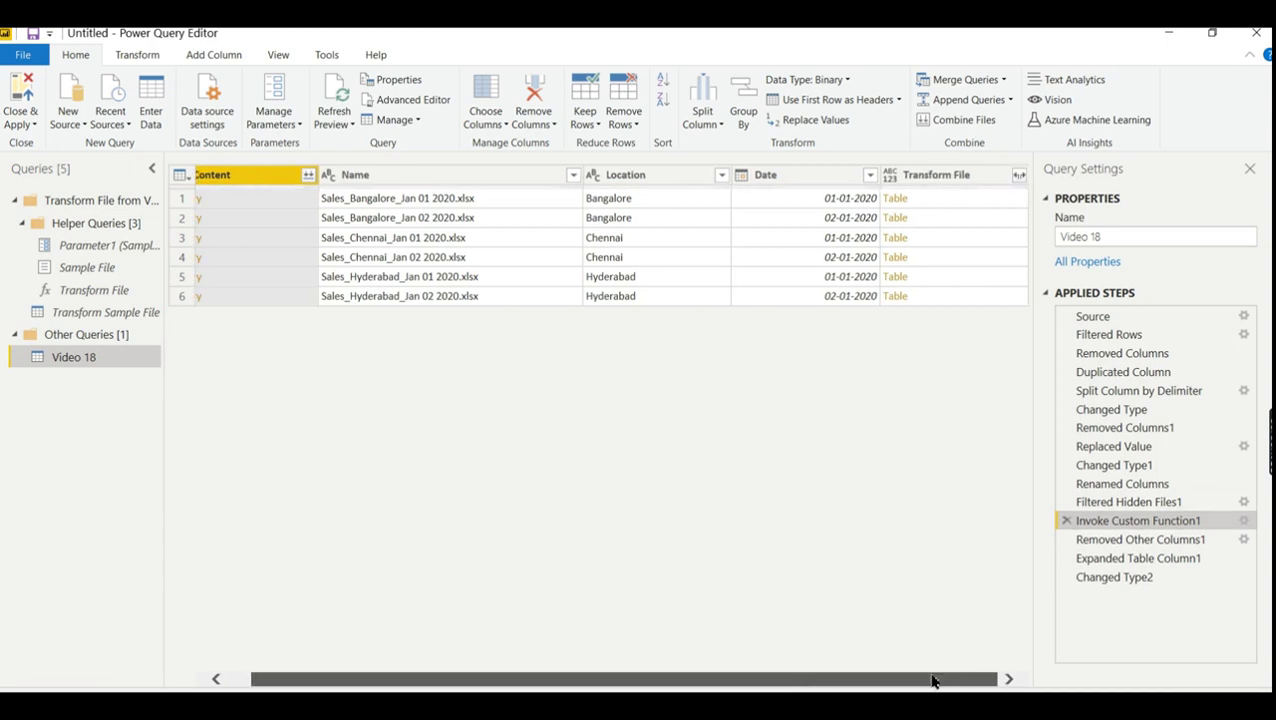
Preview the Transform File tables of the first three Sales files.
click(1018, 177)
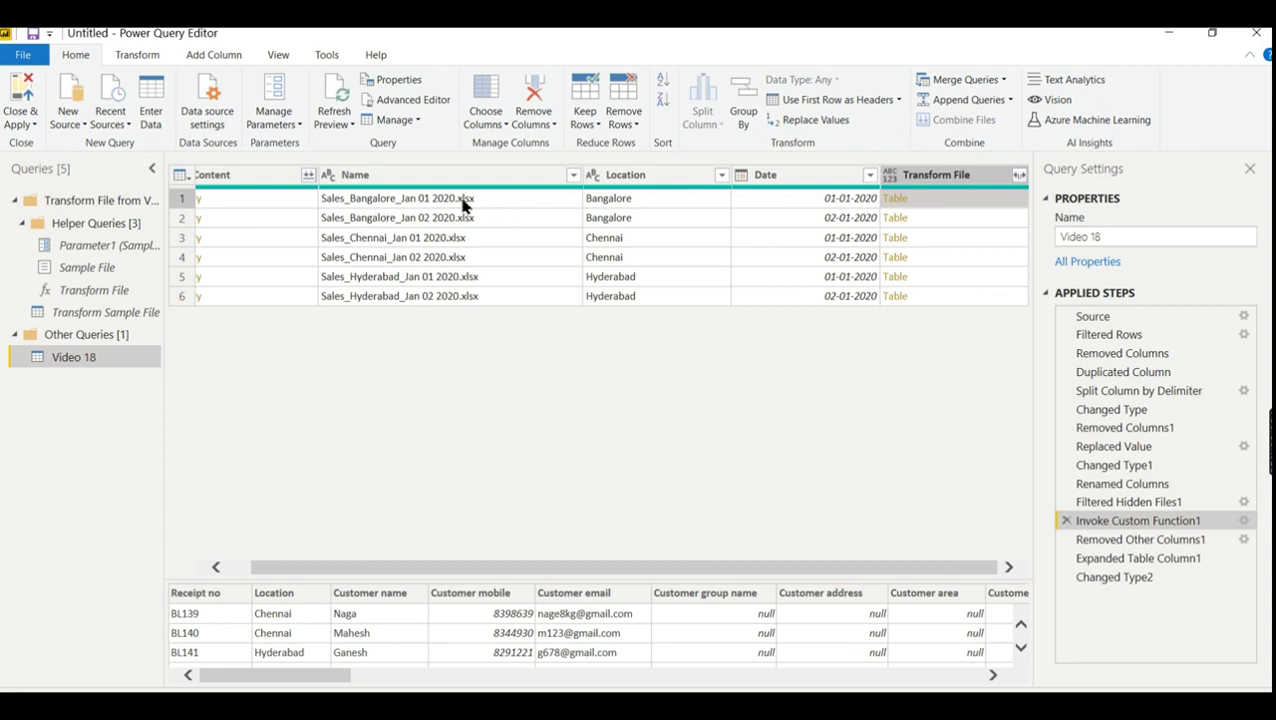
click(949, 217)
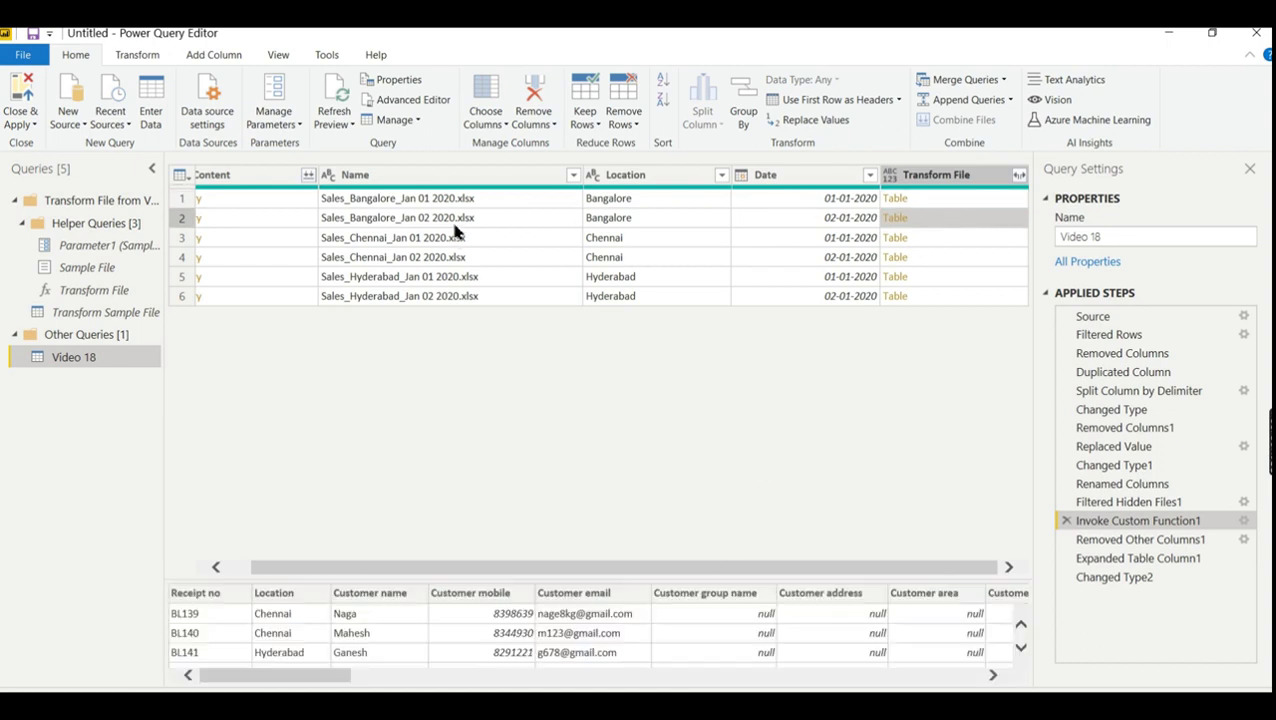
click(932, 240)
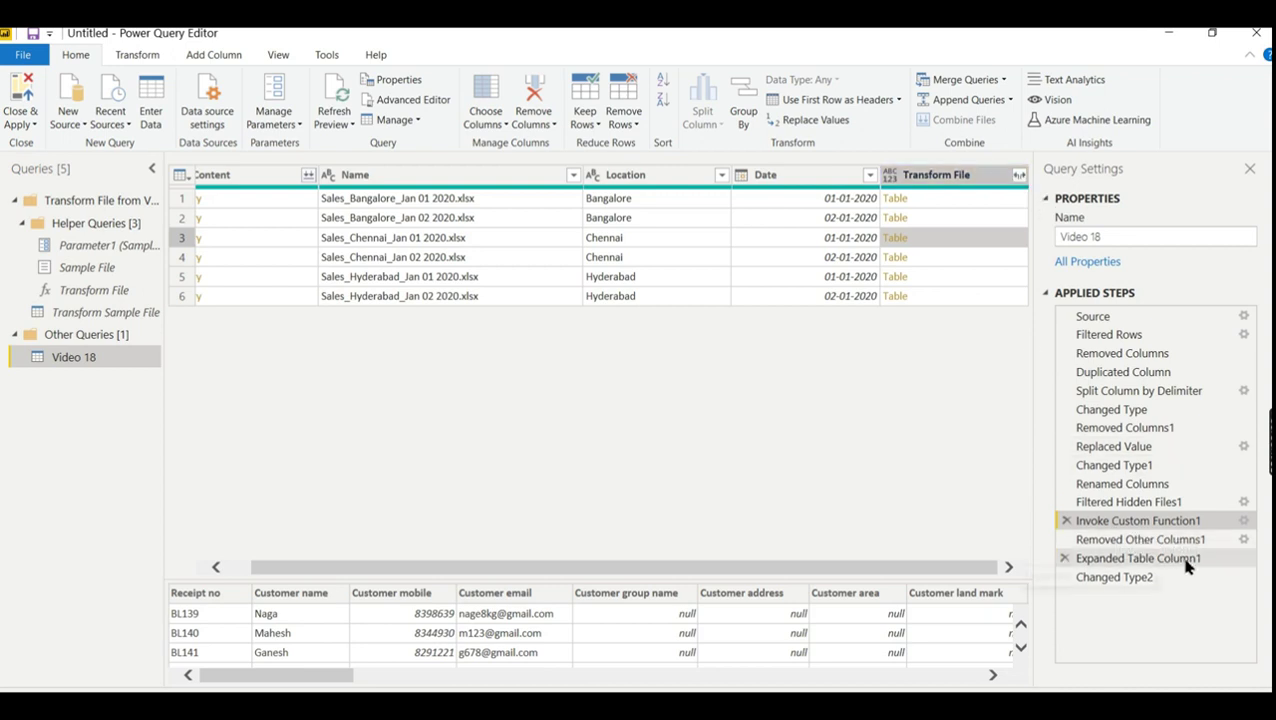
Delete the Removed Other Columns1, Expanded Table Column1 and Changed Type2 applied steps.
click(1065, 540)
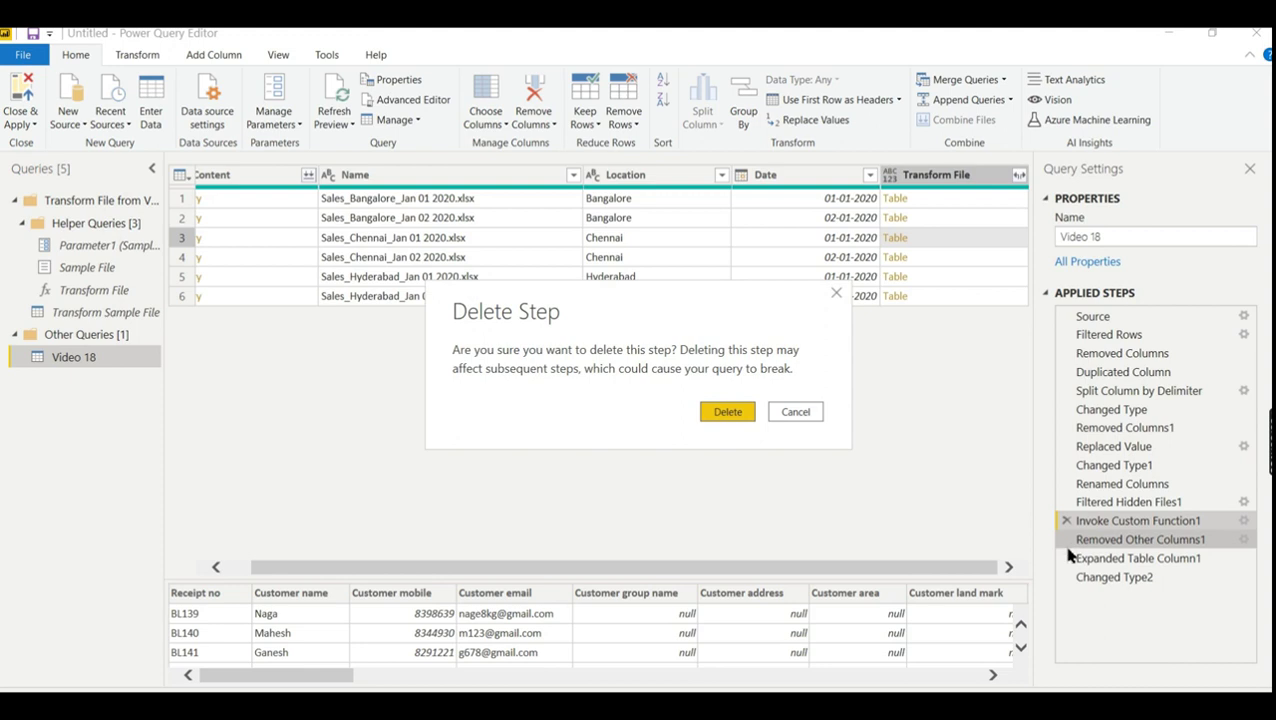
click(745, 417)
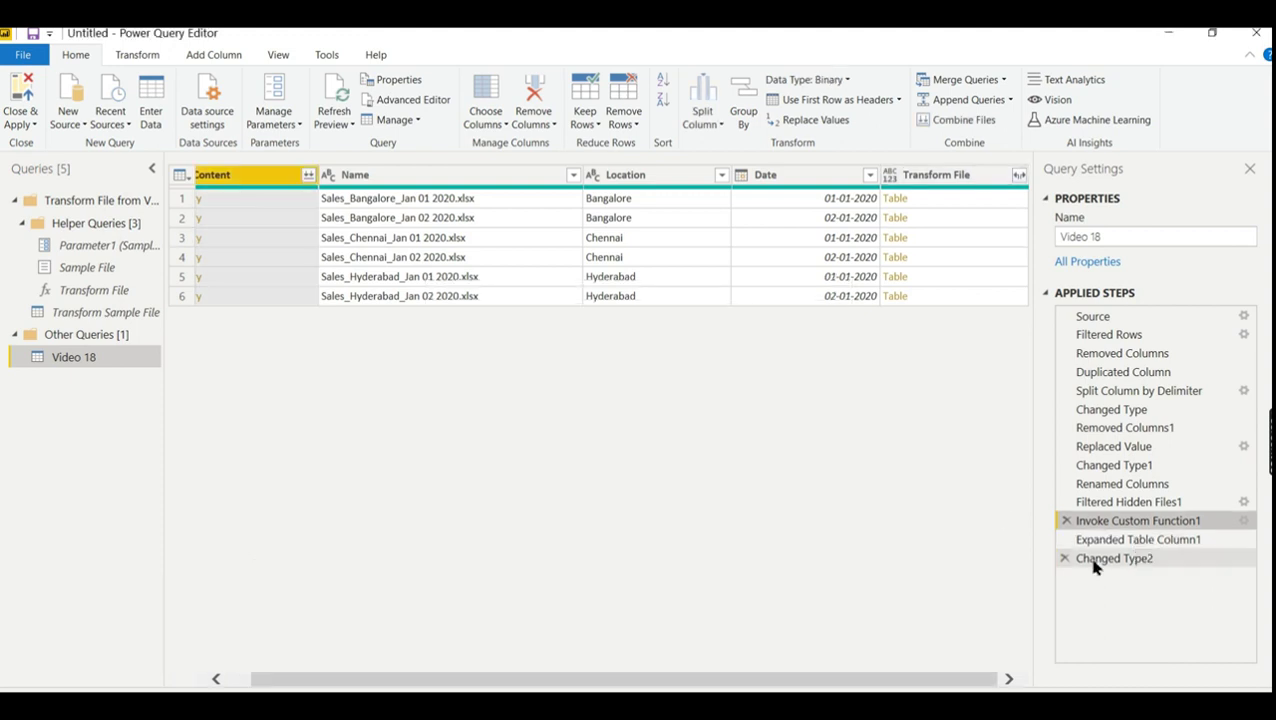
click(1065, 540)
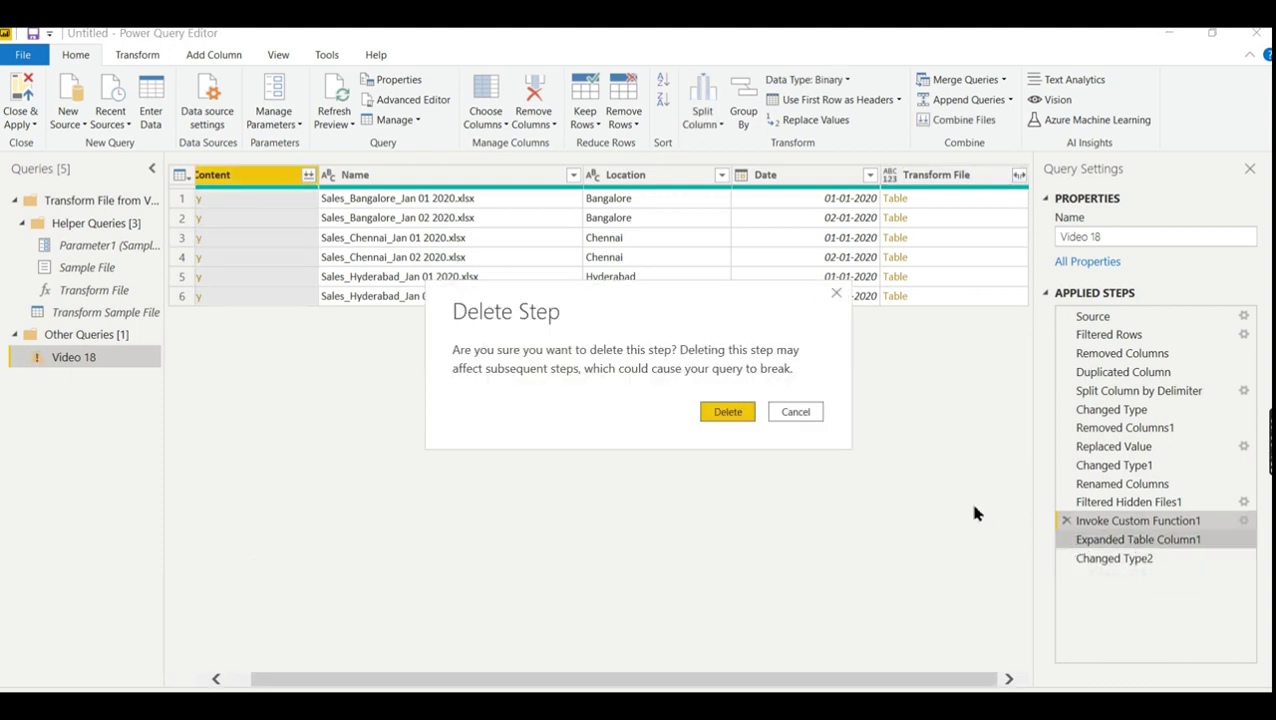
click(730, 414)
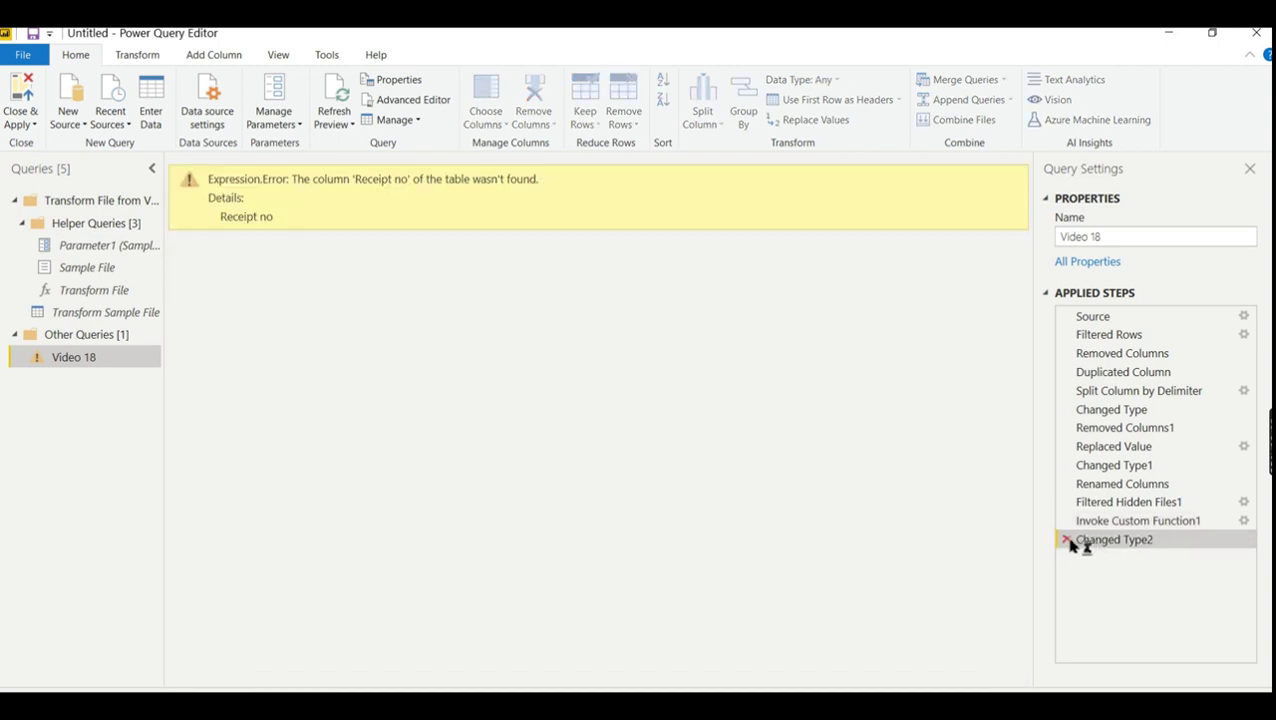
click(1066, 540)
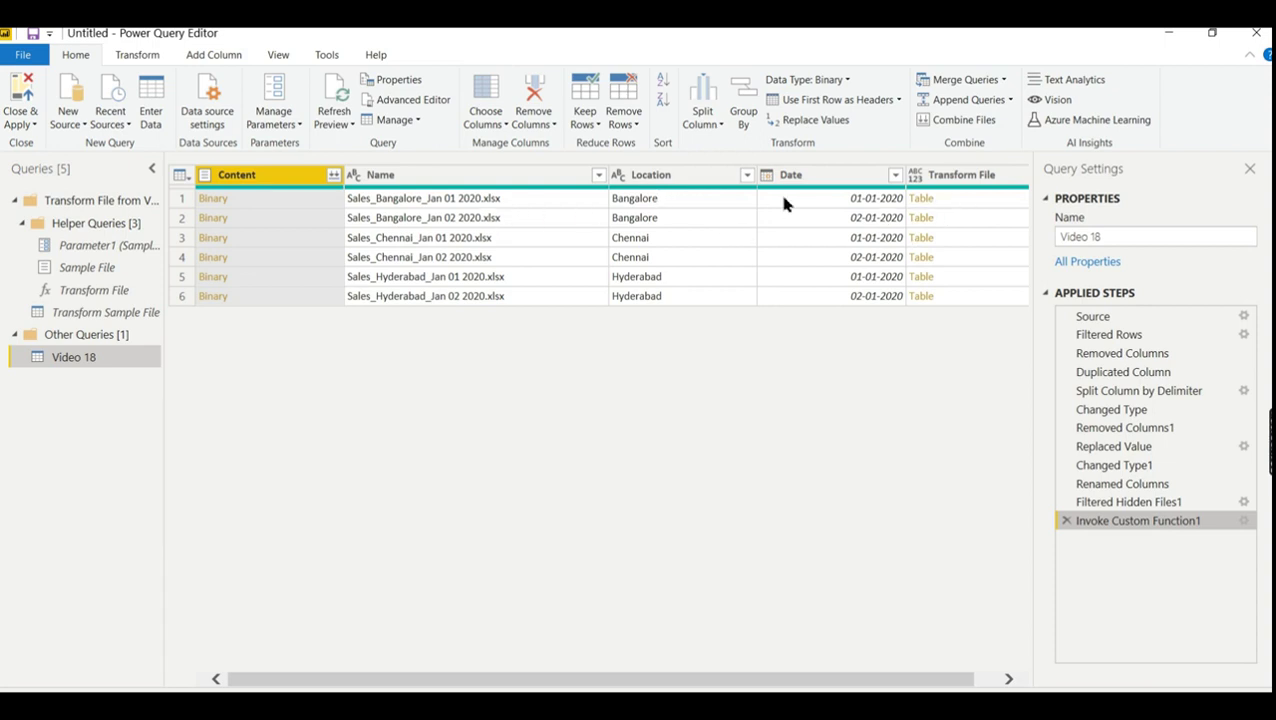
For the Transform File expansion, turn off the original-name prefix and clear all column choices.
click(965, 199)
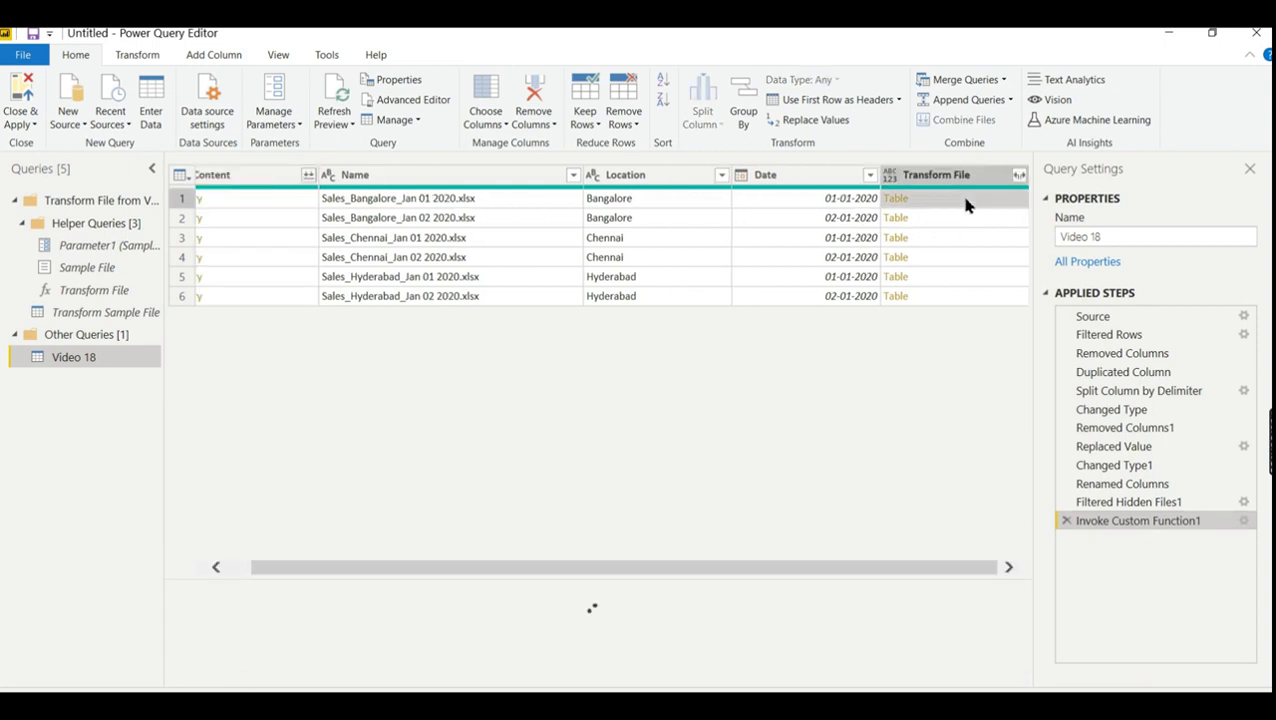
click(1018, 176)
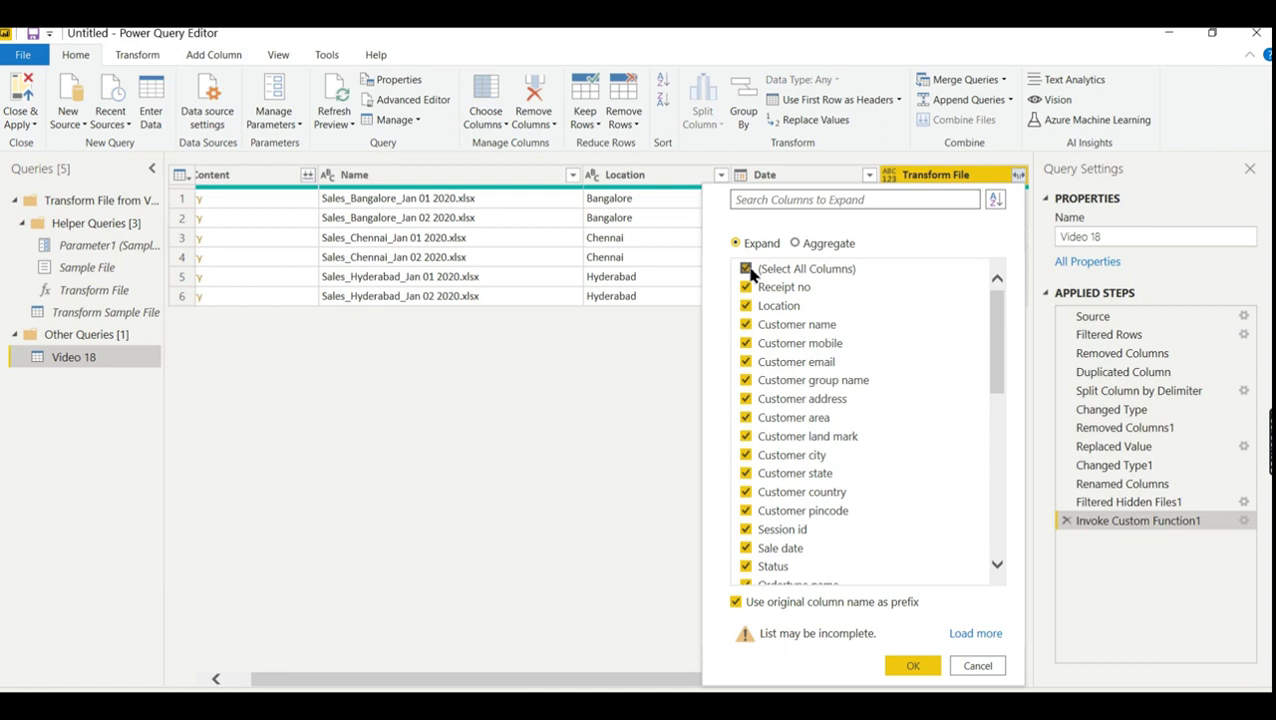
click(736, 602)
click(746, 269)
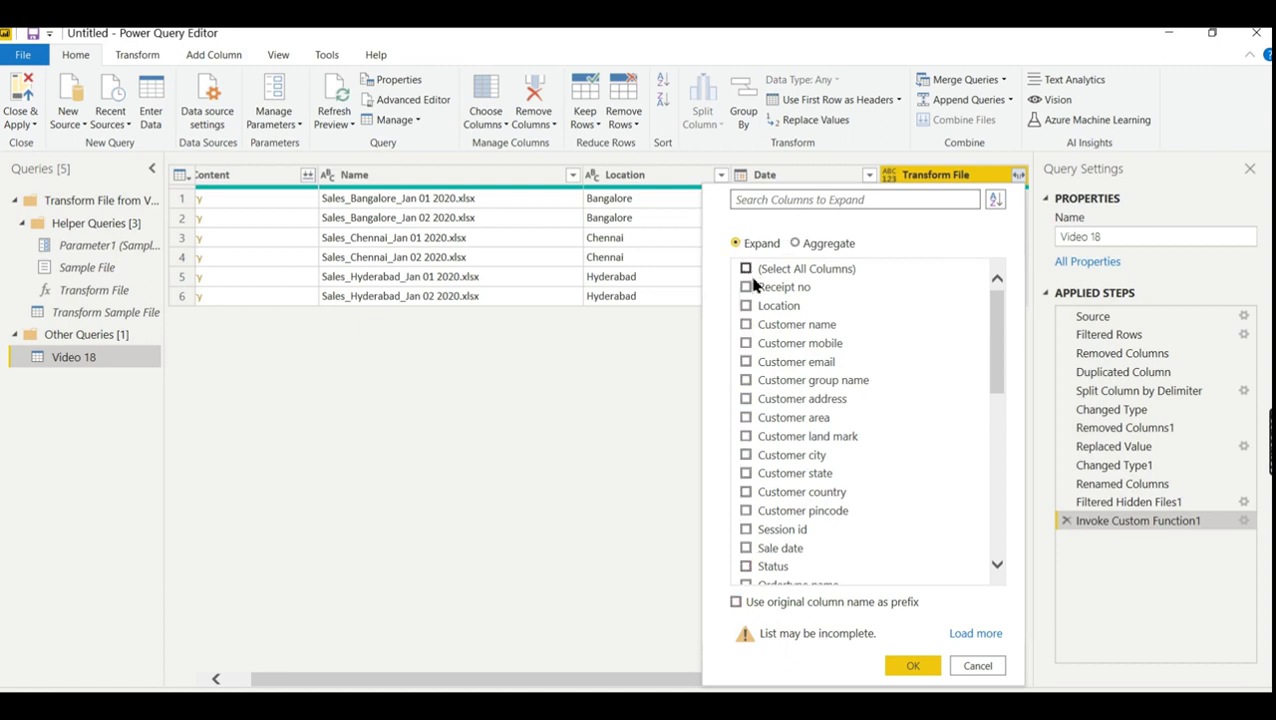
Expand Receipt no, the eight customer fields, Item amount and Item quantity columns.
click(746, 287)
click(746, 324)
click(746, 343)
click(746, 361)
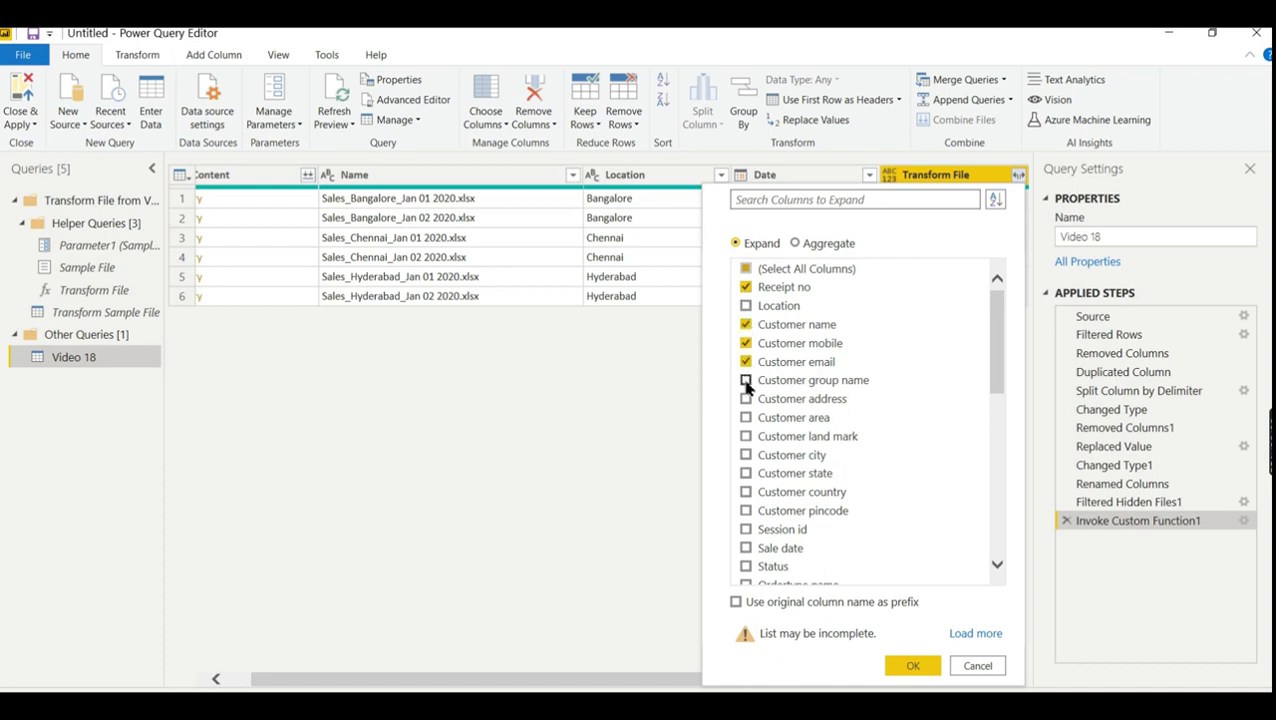
click(746, 380)
click(746, 399)
click(746, 417)
click(746, 437)
click(746, 455)
drag(996, 390, 997, 496)
click(746, 434)
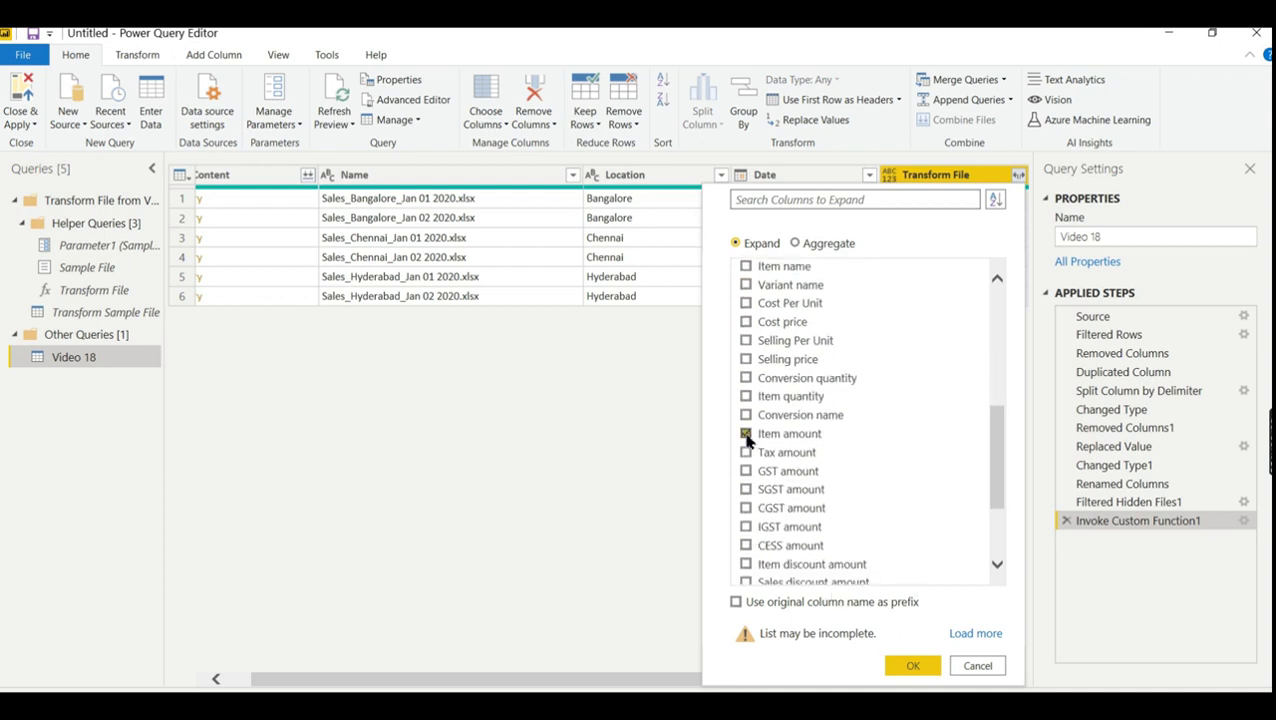
click(746, 396)
click(906, 664)
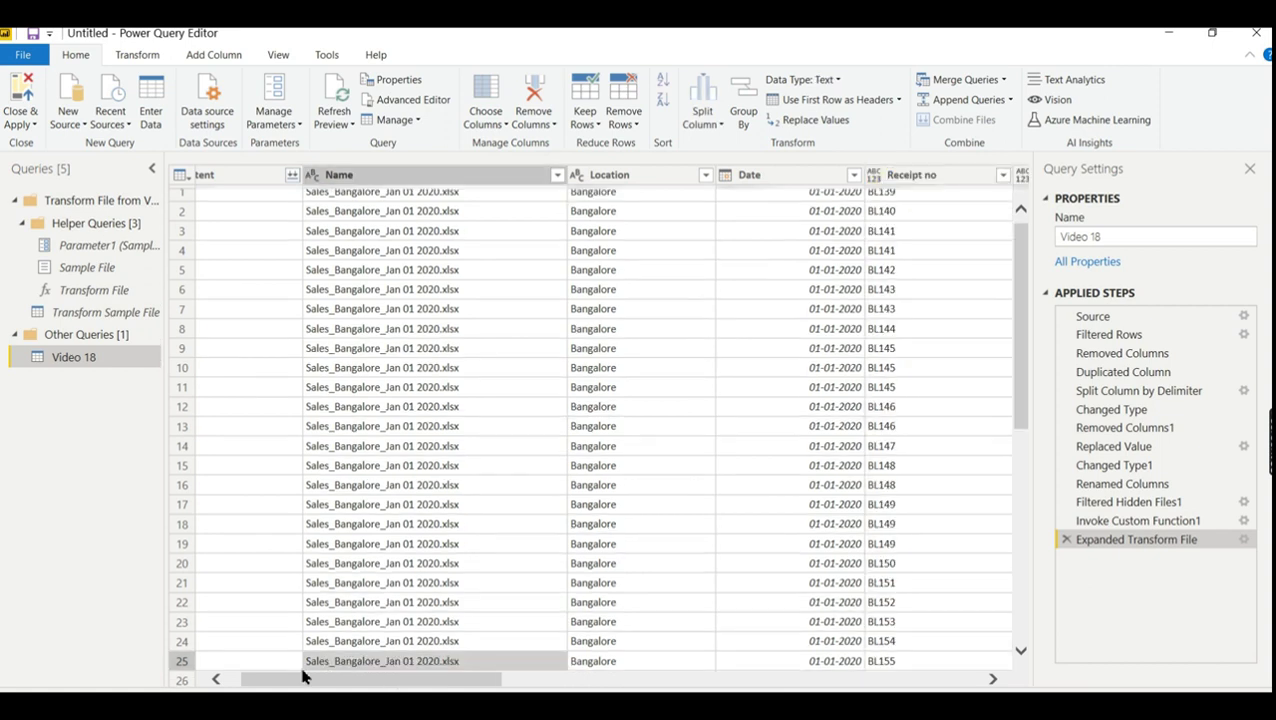
drag(288, 683, 239, 689)
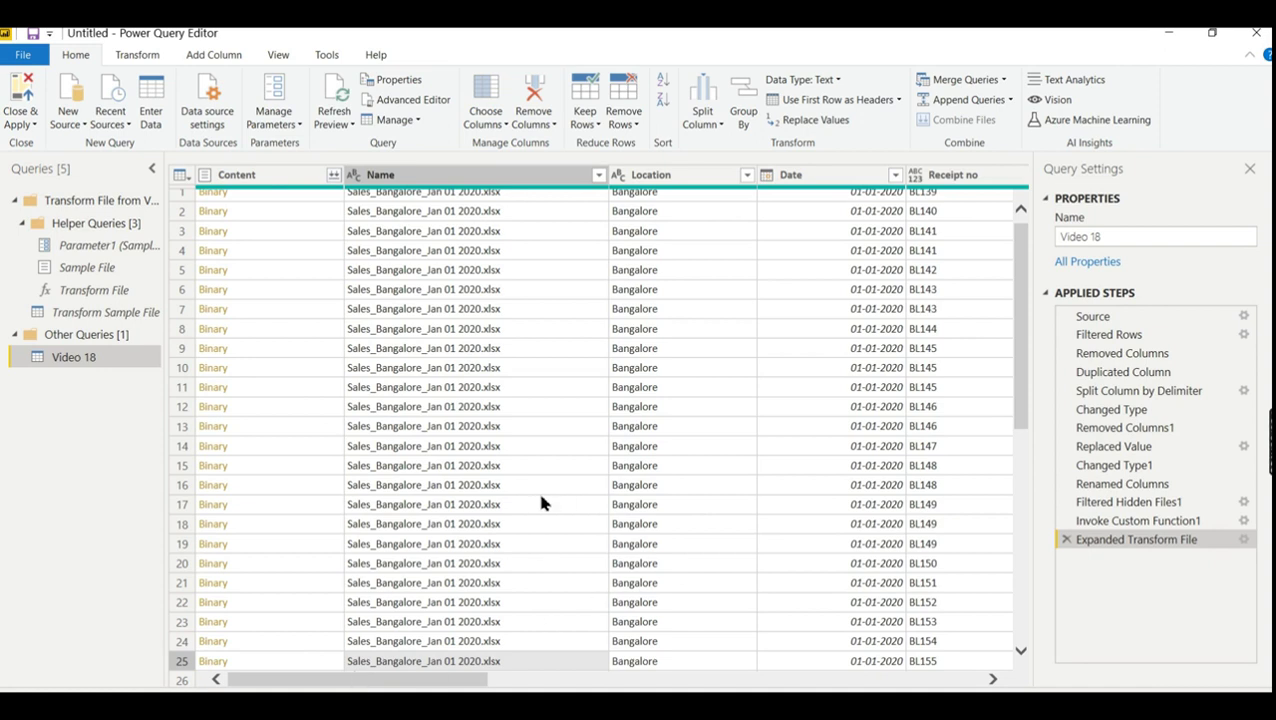
click(466, 335)
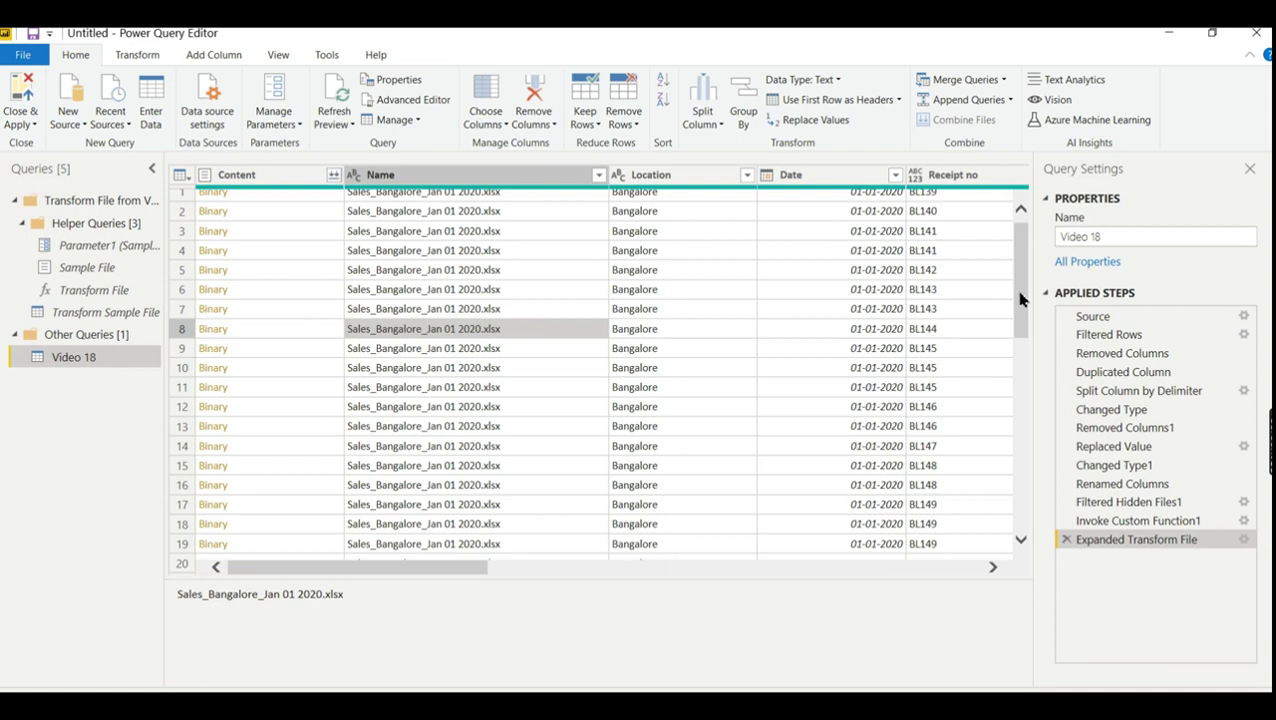
drag(1020, 296, 1015, 472)
click(439, 400)
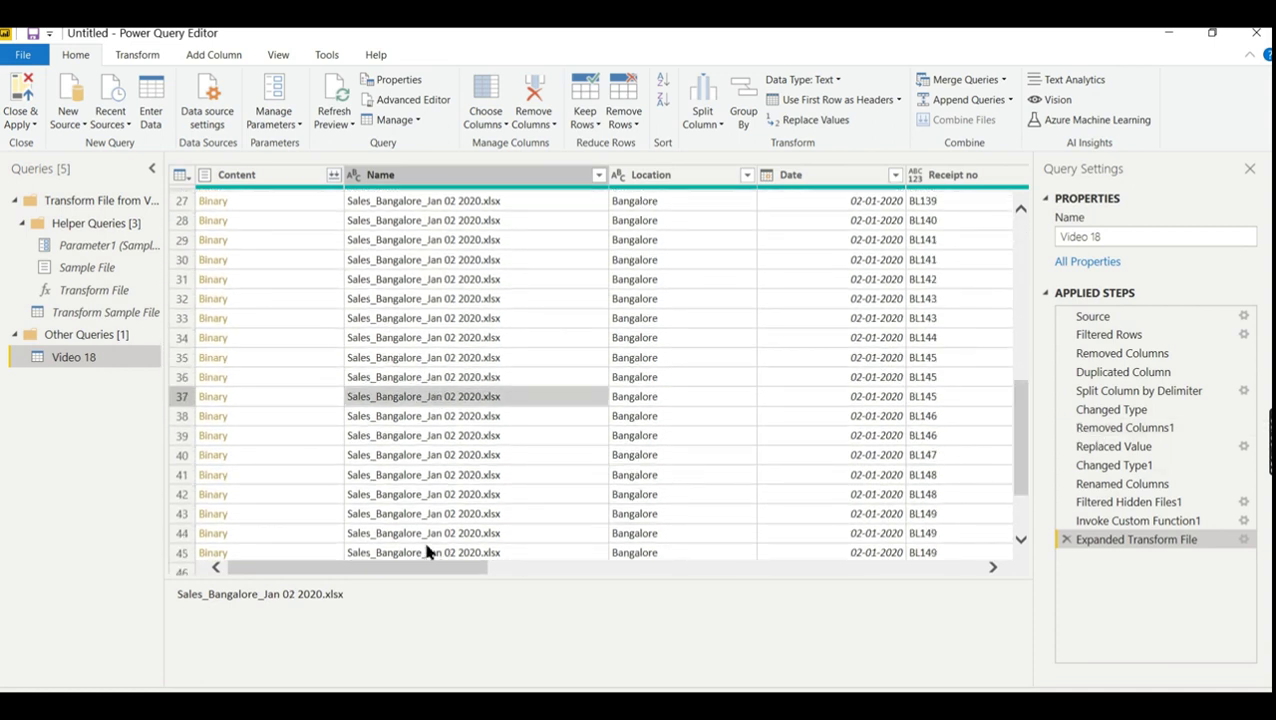
drag(410, 572, 282, 575)
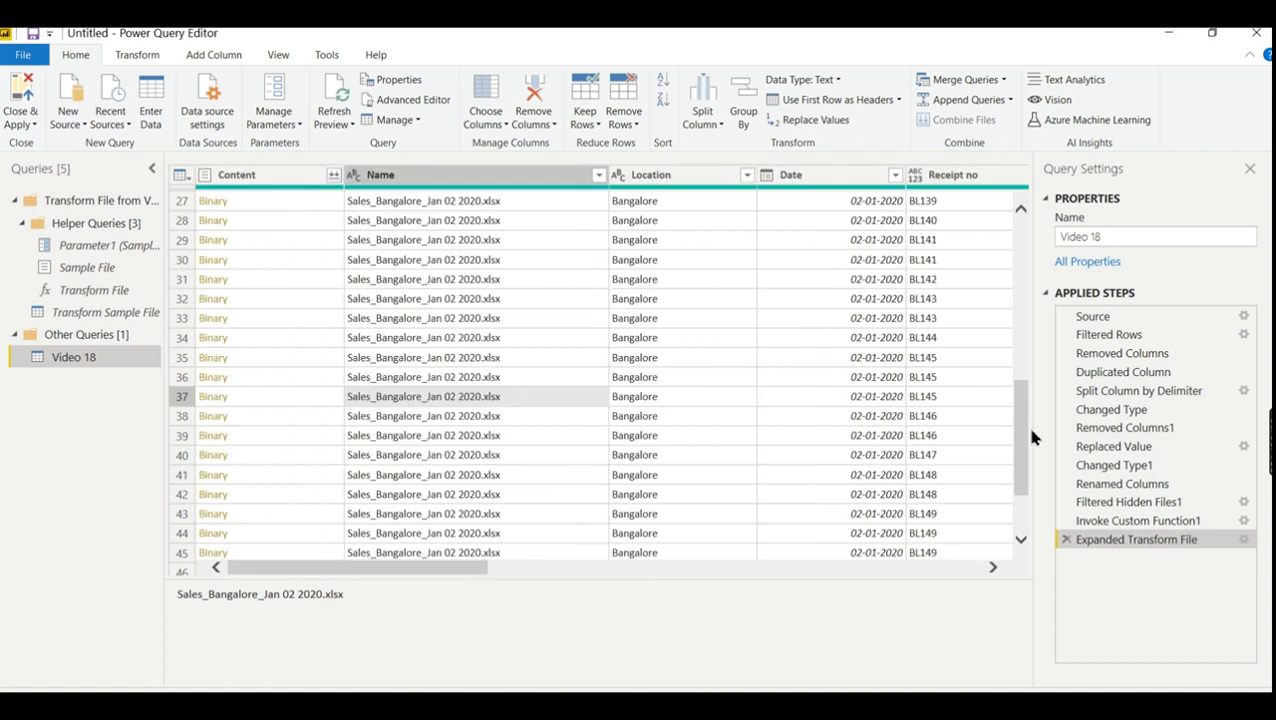
drag(1022, 437, 1041, 218)
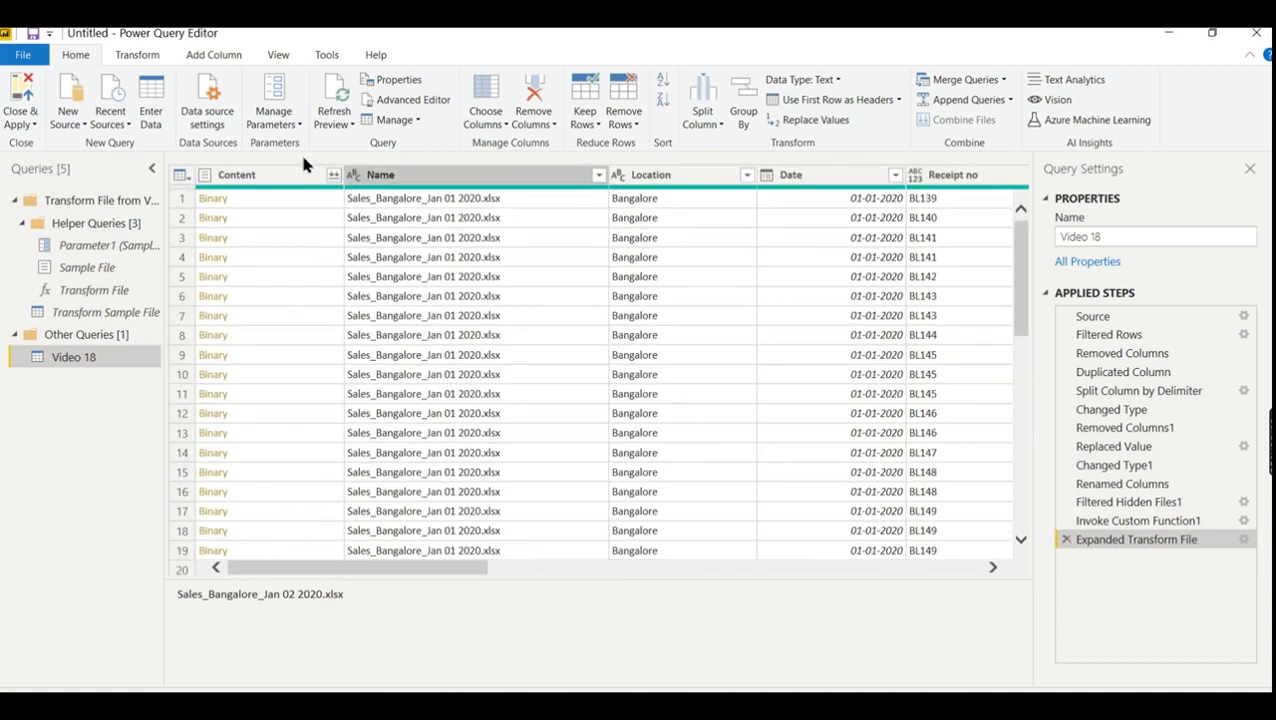
click(292, 178)
Remove the Content column from the Video 18 query.
right_click(292, 180)
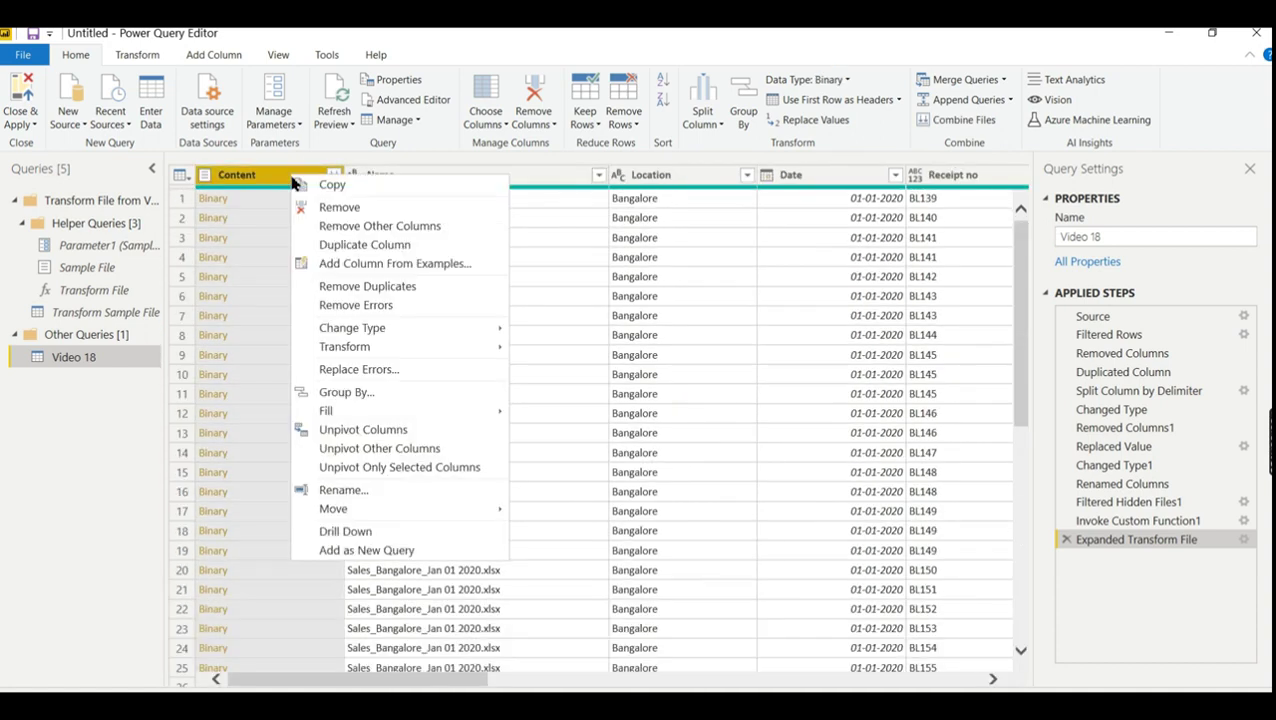
click(327, 209)
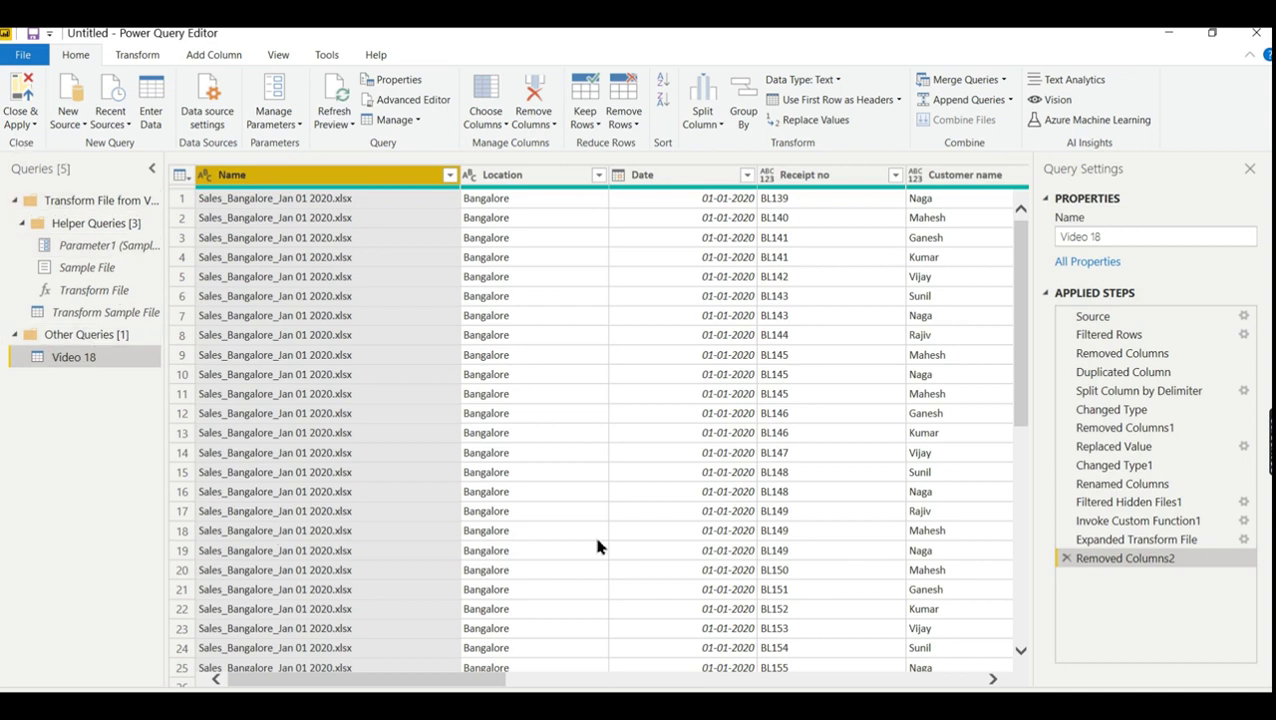
key(alt+Tab)
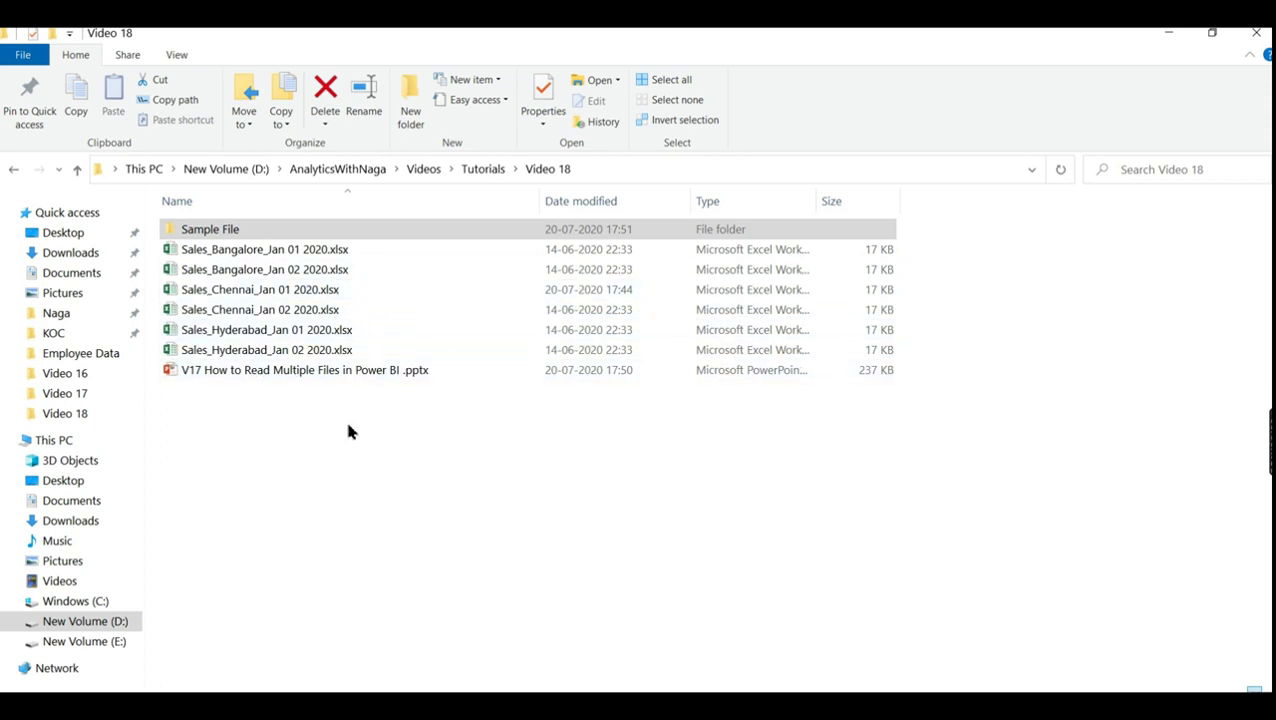
key(alt+Tab)
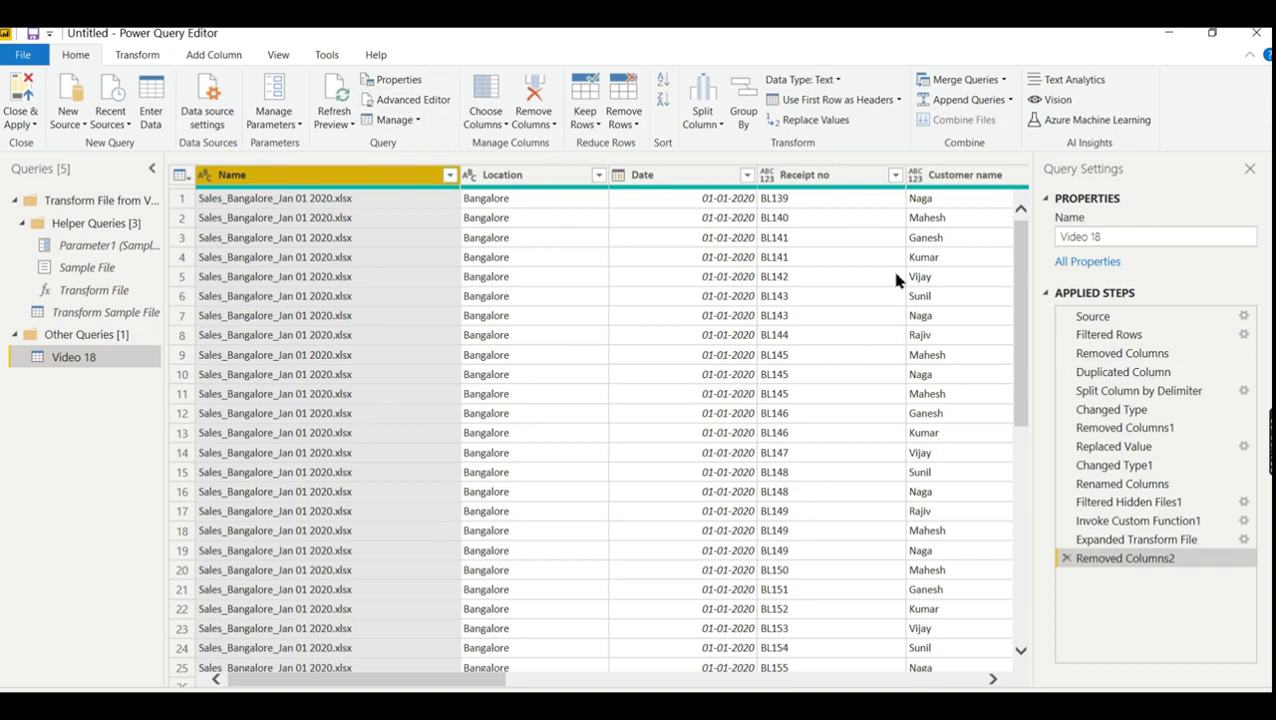
Open the Close & Apply options list, then dismiss it without choosing.
click(33, 125)
key(Escape)
key(alt+Tab)
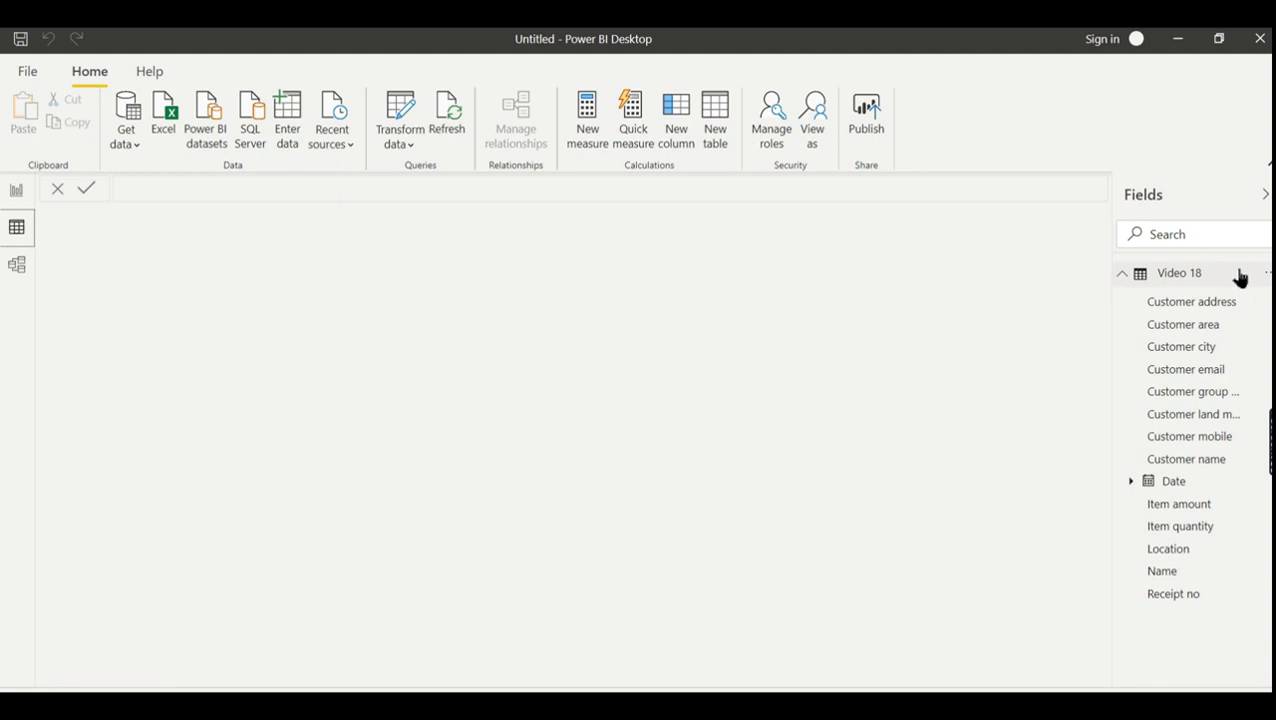
Rename the Video 18 table to SalesDaily and show its rows in Data view.
double_click(1239, 273)
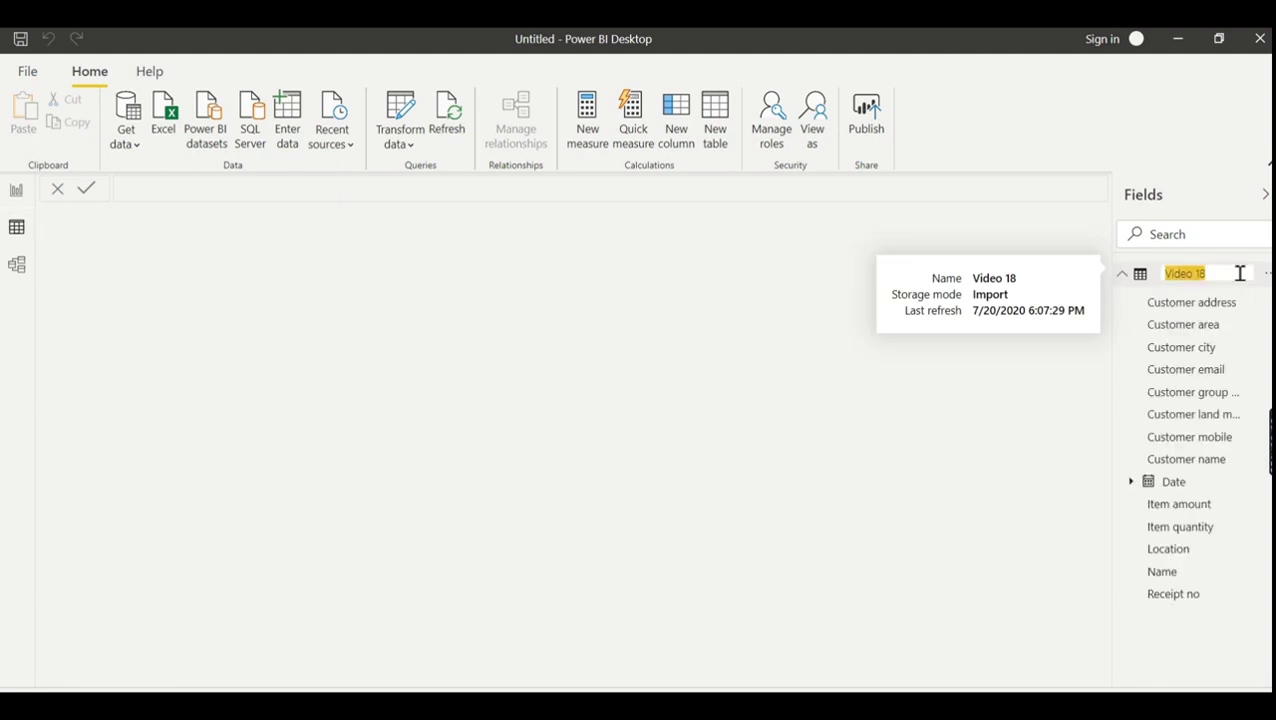
text(SalesDaily)
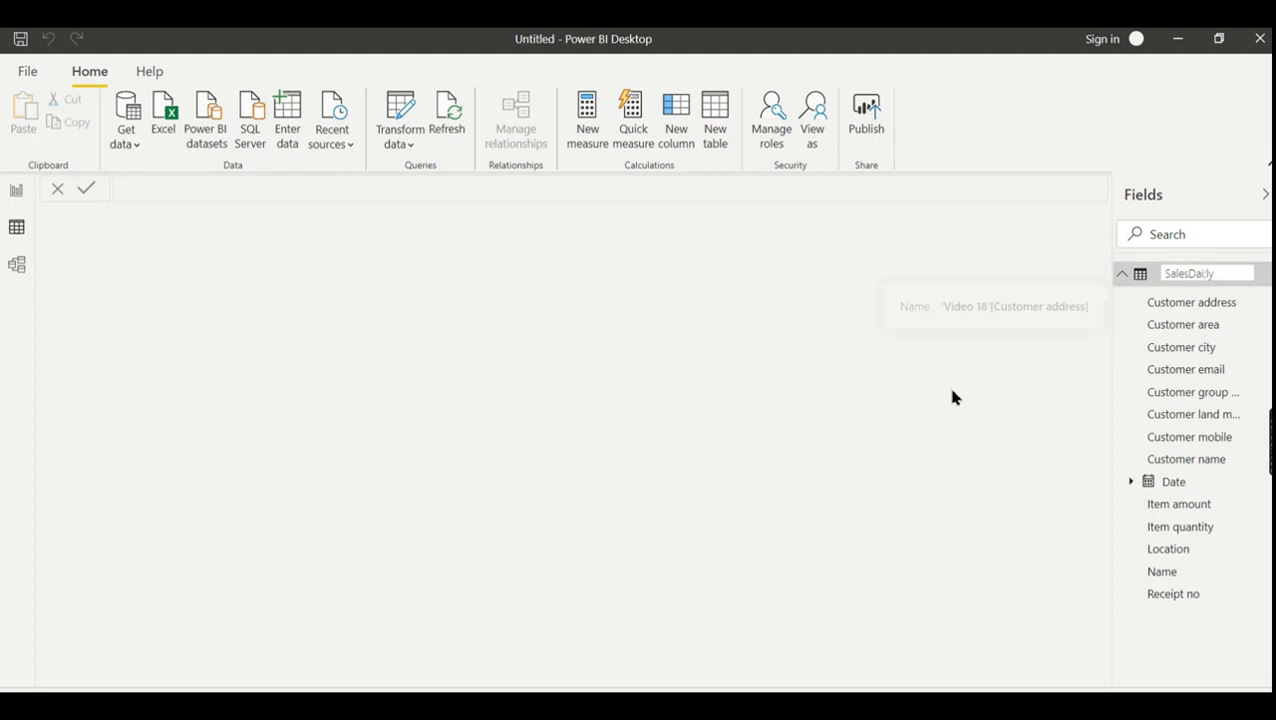
key(Return)
click(17, 230)
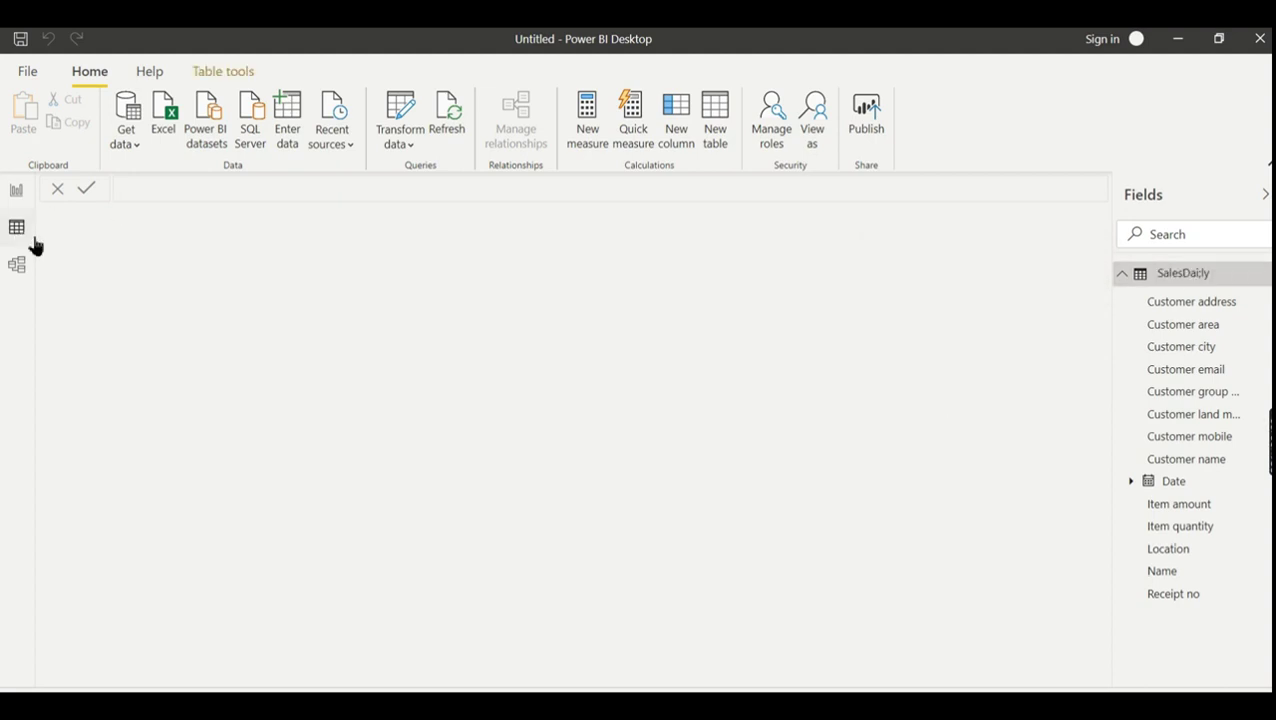